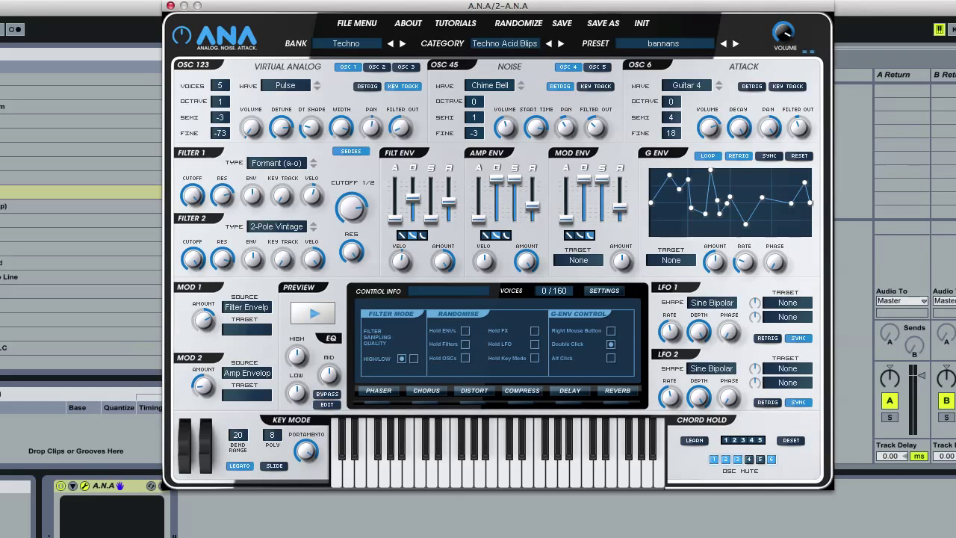
# - Initialise the bannans patch with INIT so the preset reads Default
pyautogui.click(642, 24)
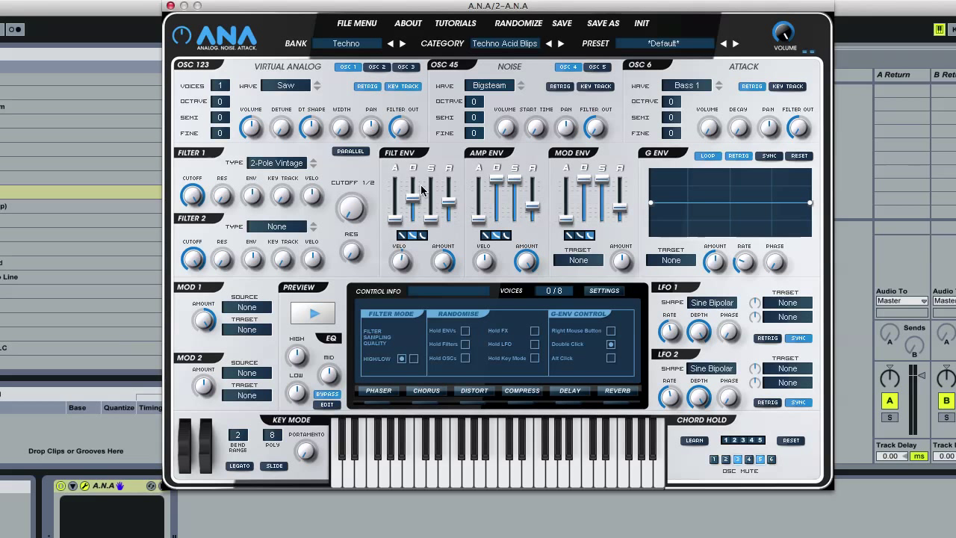
# - Look over oscillators 3, 5 and 4, leaving the noise wave on Bigsteam
pyautogui.click(404, 68)
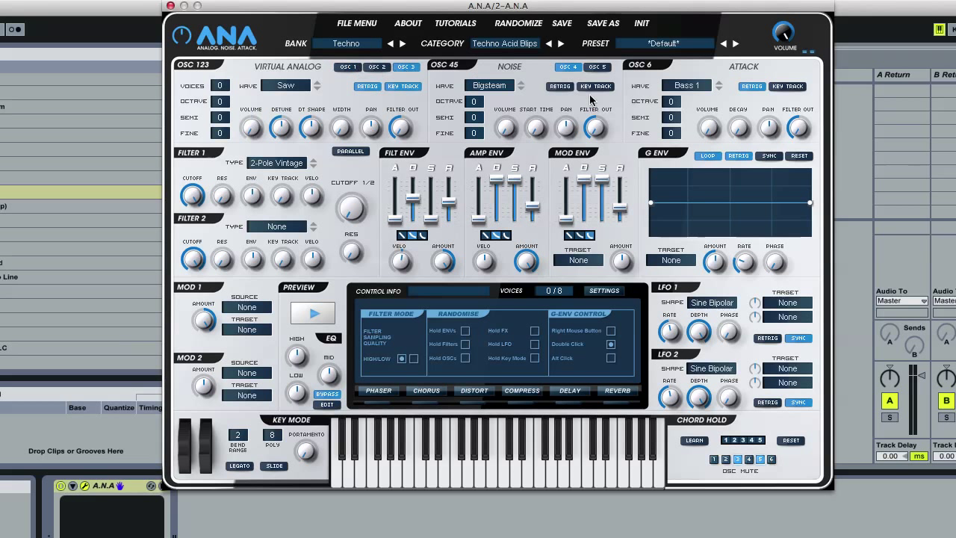
pyautogui.click(595, 67)
pyautogui.click(573, 67)
pyautogui.click(499, 86)
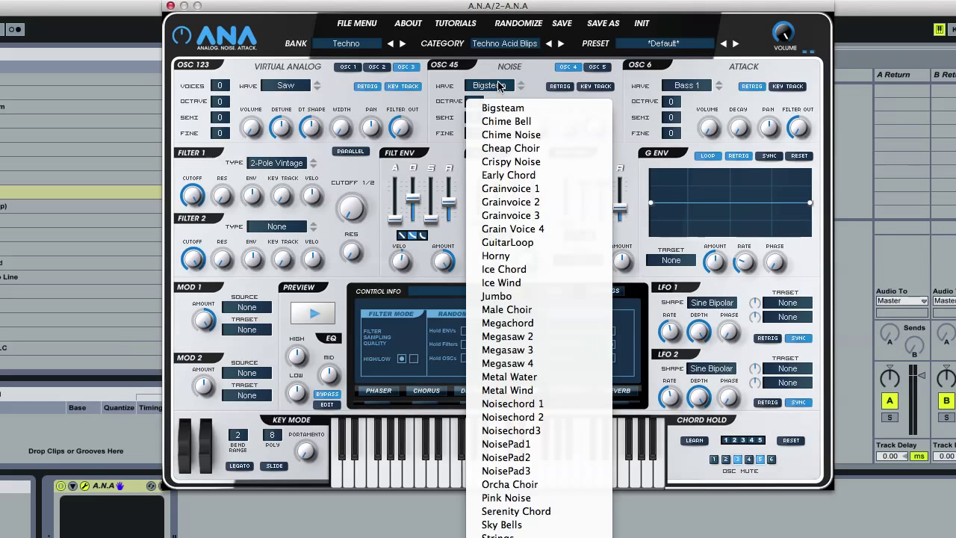
pyautogui.click(499, 83)
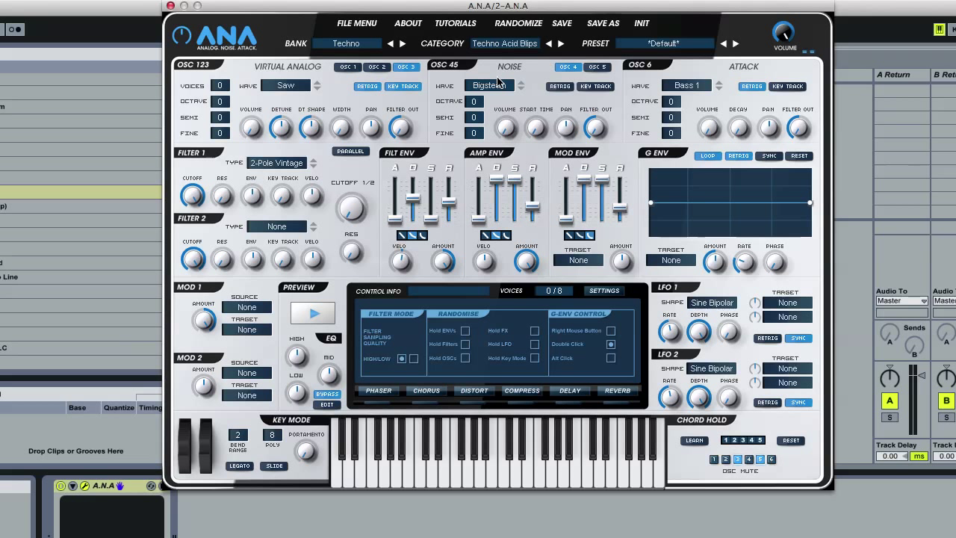
# - Compare oscillators 1, 2 and 3, finishing on oscillator 3's settings
pyautogui.click(342, 67)
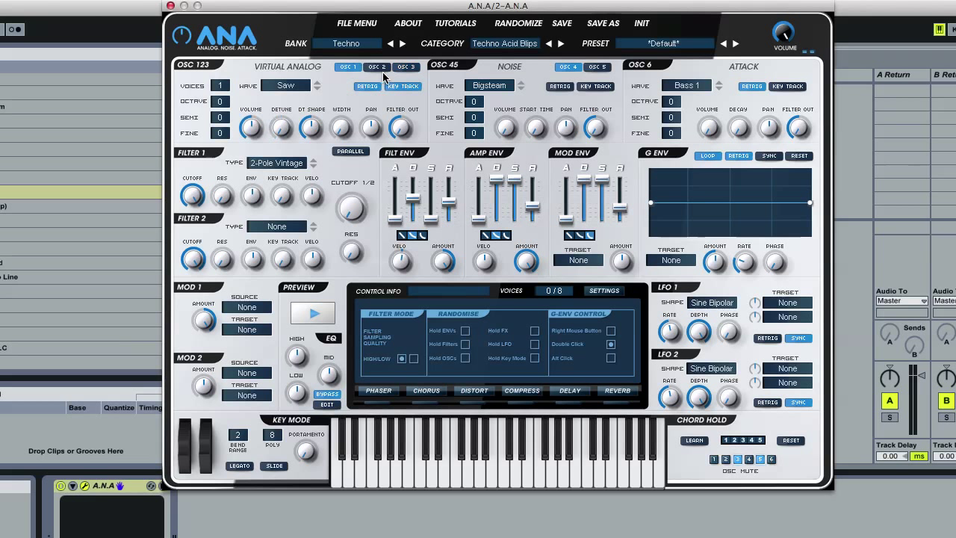
pyautogui.click(382, 68)
pyautogui.click(411, 67)
pyautogui.click(346, 69)
pyautogui.click(369, 69)
pyautogui.click(348, 68)
pyautogui.click(374, 67)
pyautogui.click(338, 69)
pyautogui.click(375, 67)
pyautogui.click(401, 68)
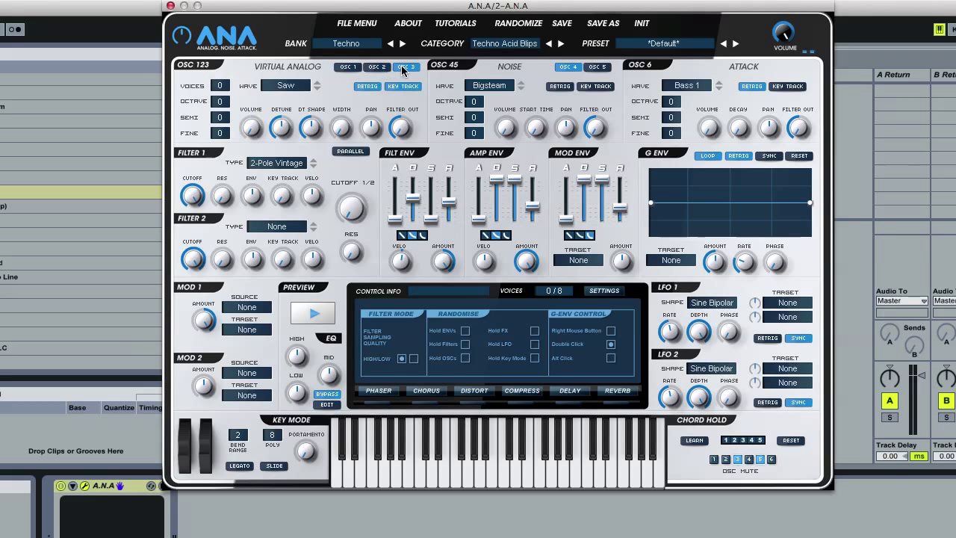
# - Browse the Factory bank's preset categories without changing the category
pyautogui.click(366, 45)
pyautogui.click(363, 66)
pyautogui.click(516, 44)
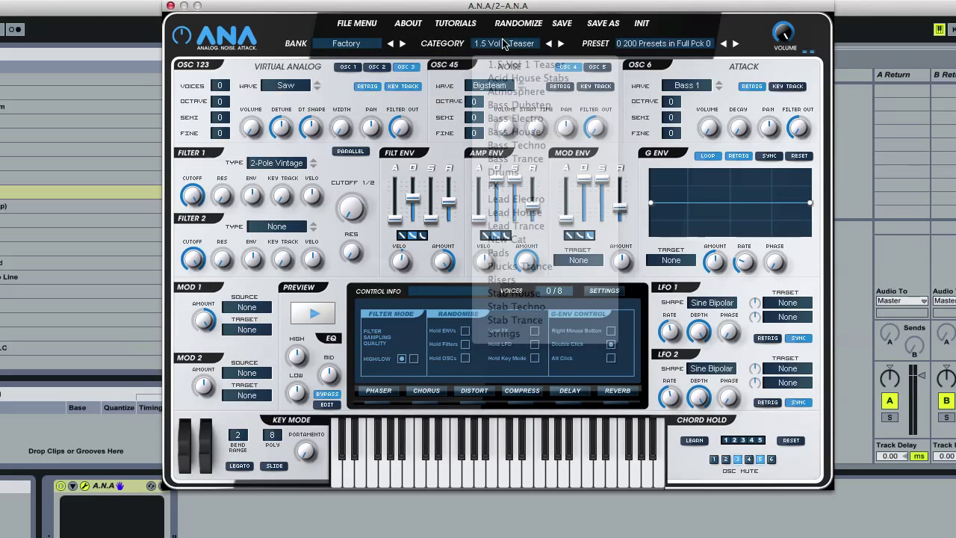
pyautogui.click(525, 52)
pyautogui.click(523, 49)
pyautogui.click(367, 43)
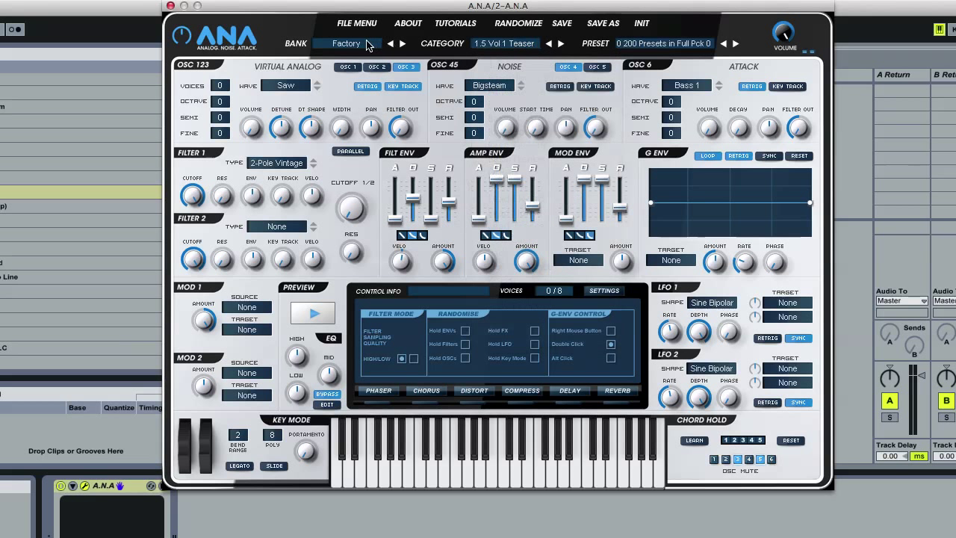
# - Load 1.5 Mini Moog Bass 1 from Sonic Academy V1.5 Vol1, Bass Analog
pyautogui.click(366, 43)
pyautogui.click(523, 37)
pyautogui.click(521, 42)
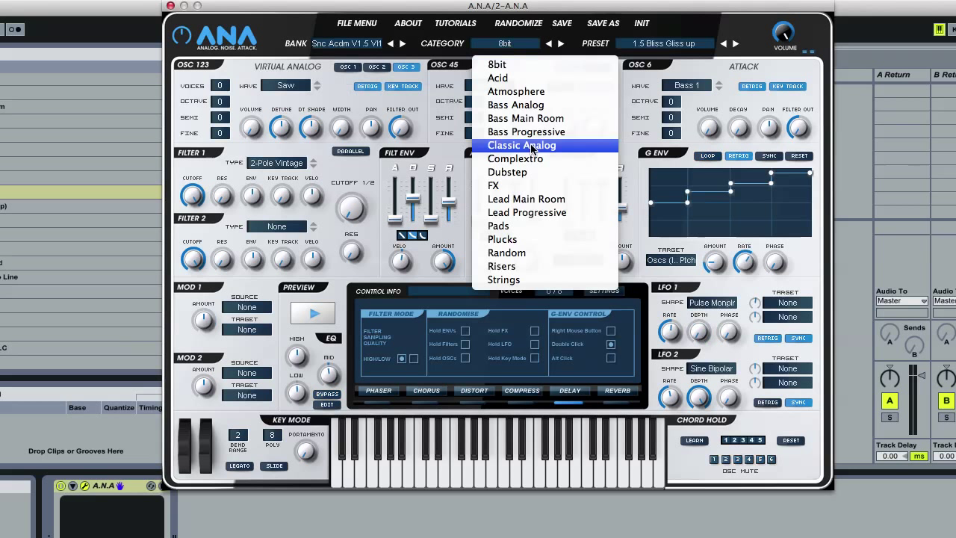
pyautogui.click(533, 112)
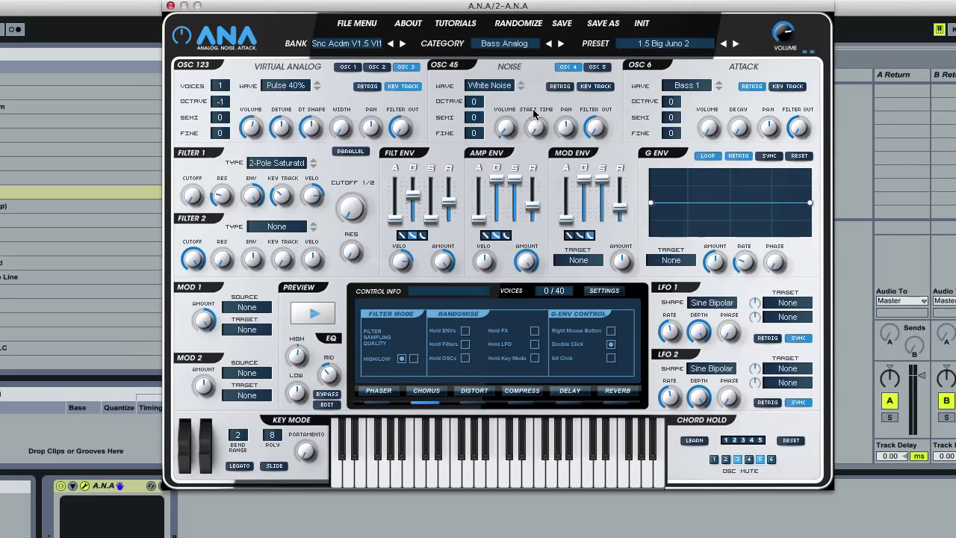
pyautogui.click(655, 44)
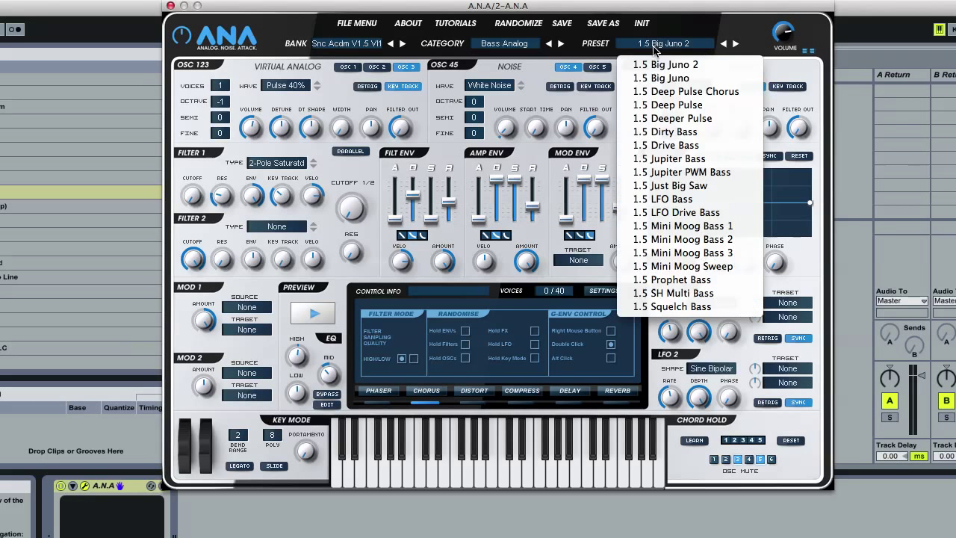
pyautogui.click(678, 226)
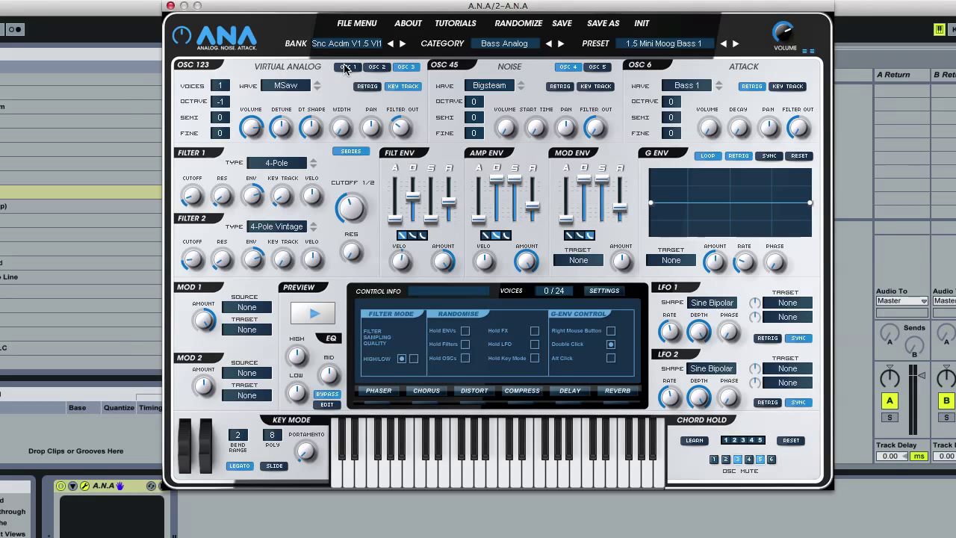
# - Try APulse on oscillator 1, reinitialise to Default, and set APulse again
pyautogui.click(304, 85)
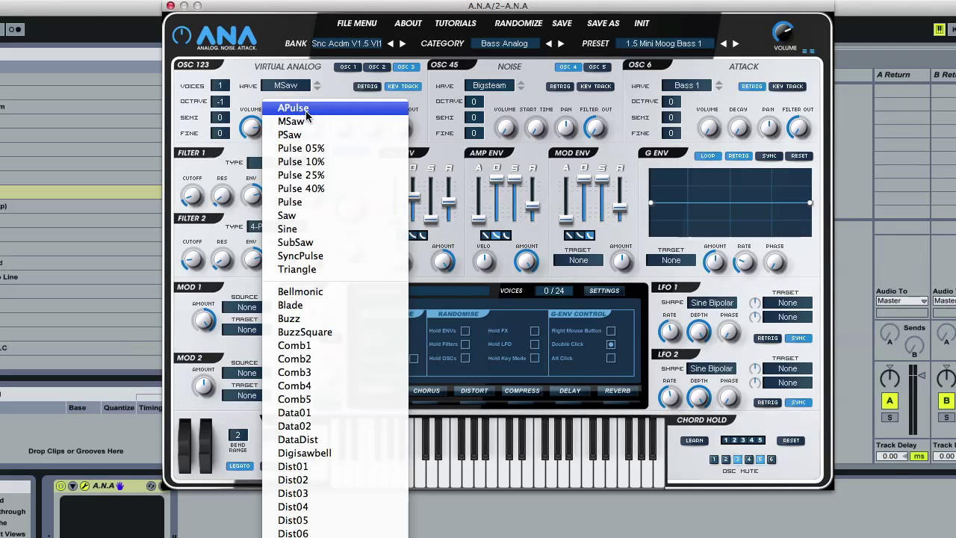
pyautogui.click(306, 112)
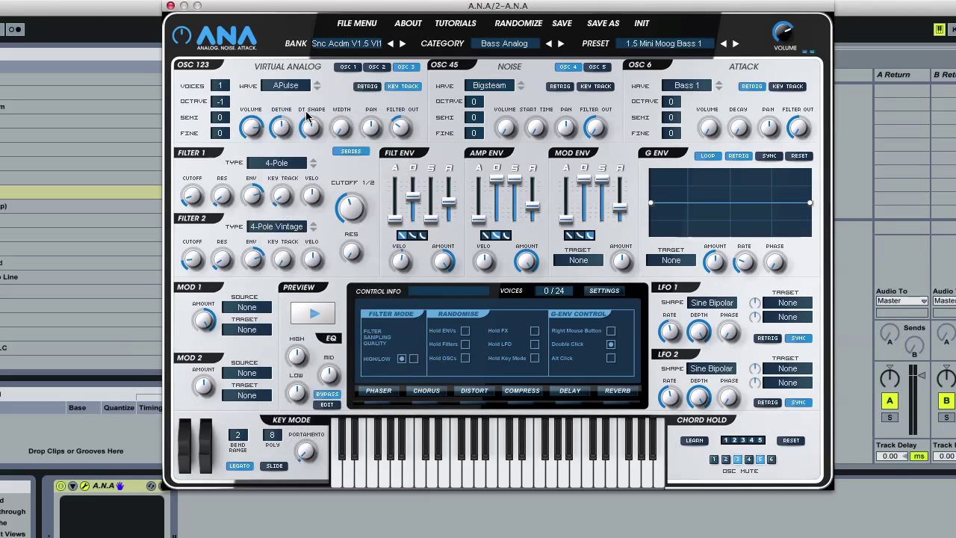
pyautogui.click(643, 24)
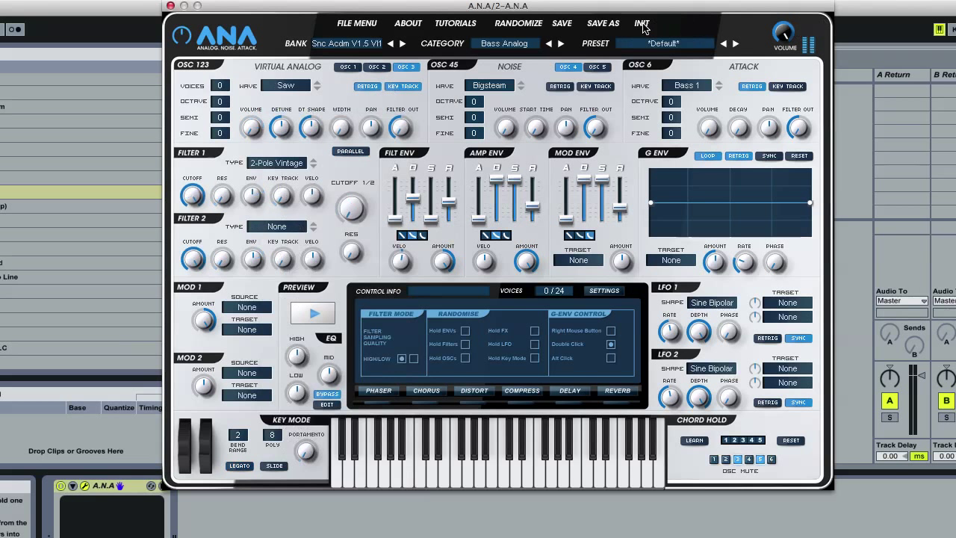
pyautogui.click(283, 88)
pyautogui.click(283, 106)
# - Compare MSaw and PSaw on oscillator 1, settling on PSaw
pyautogui.click(295, 88)
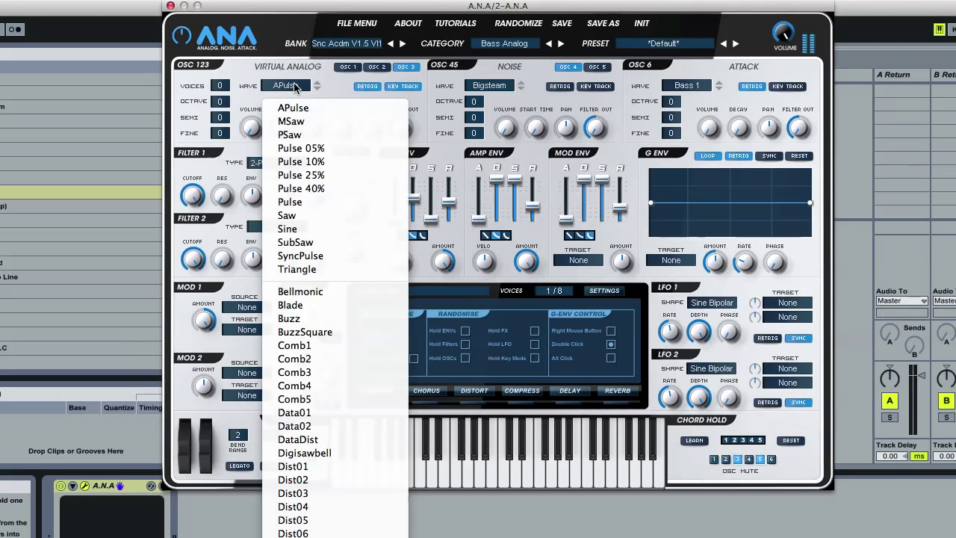
pyautogui.click(291, 122)
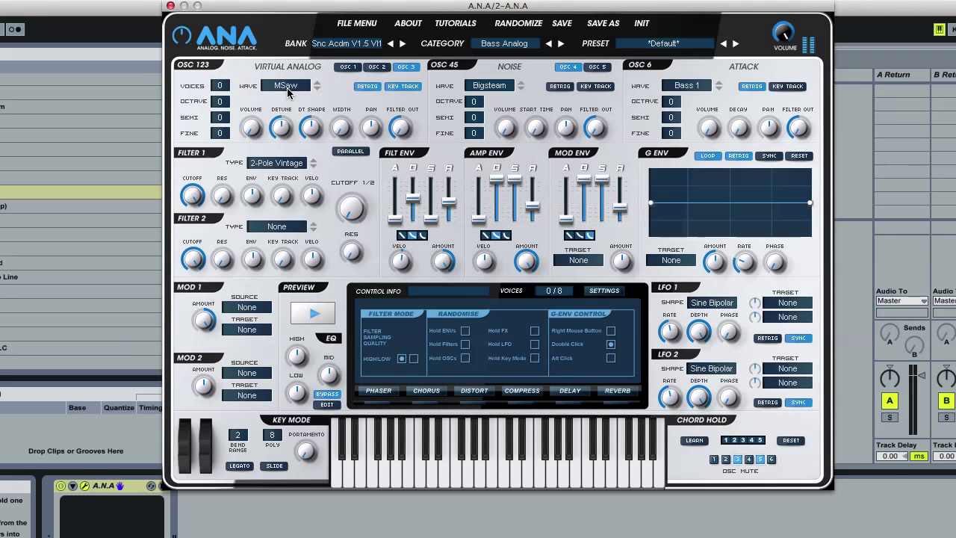
pyautogui.click(287, 87)
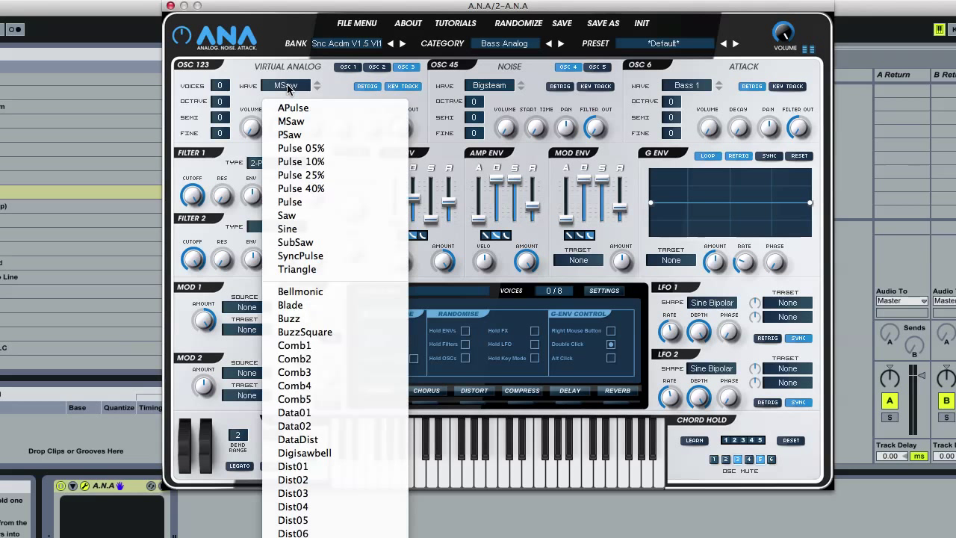
pyautogui.click(295, 131)
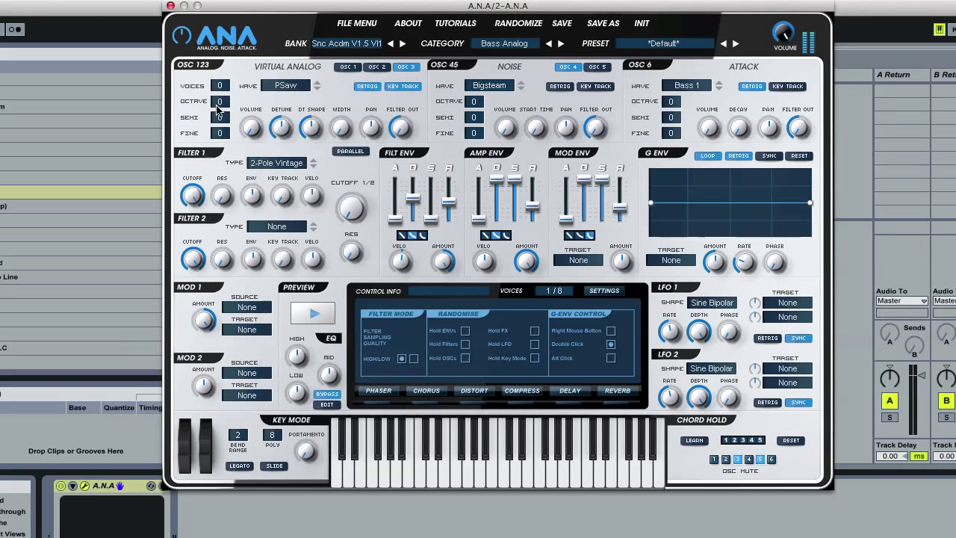
pyautogui.click(283, 87)
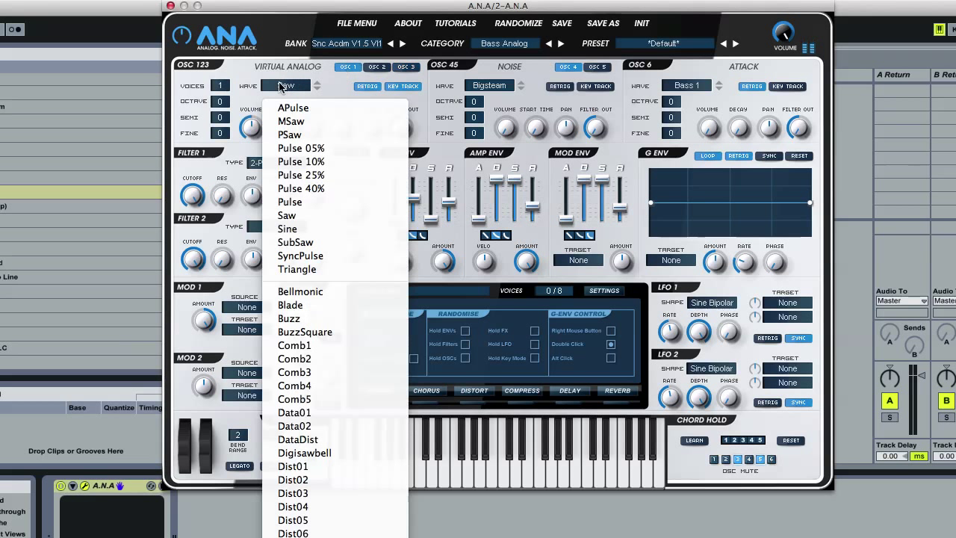
pyautogui.click(291, 121)
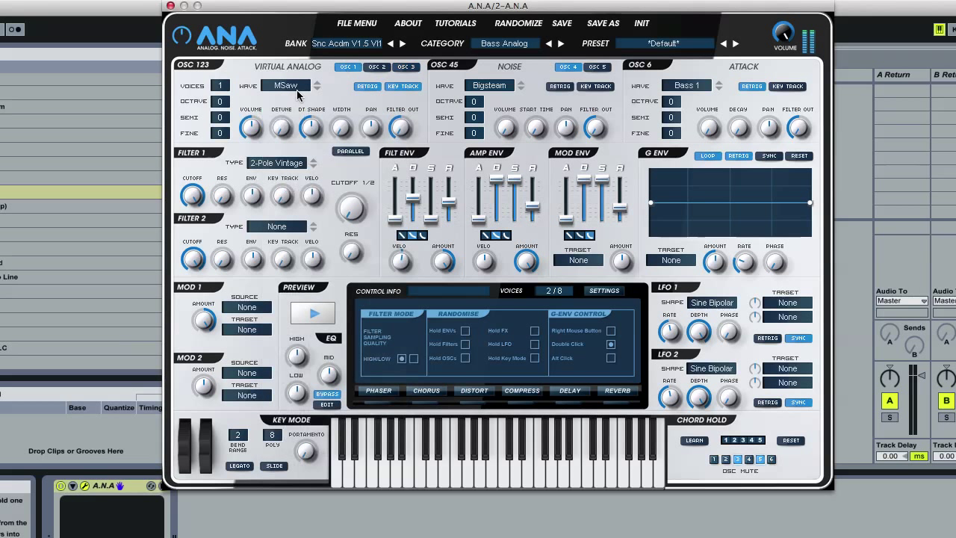
pyautogui.click(283, 87)
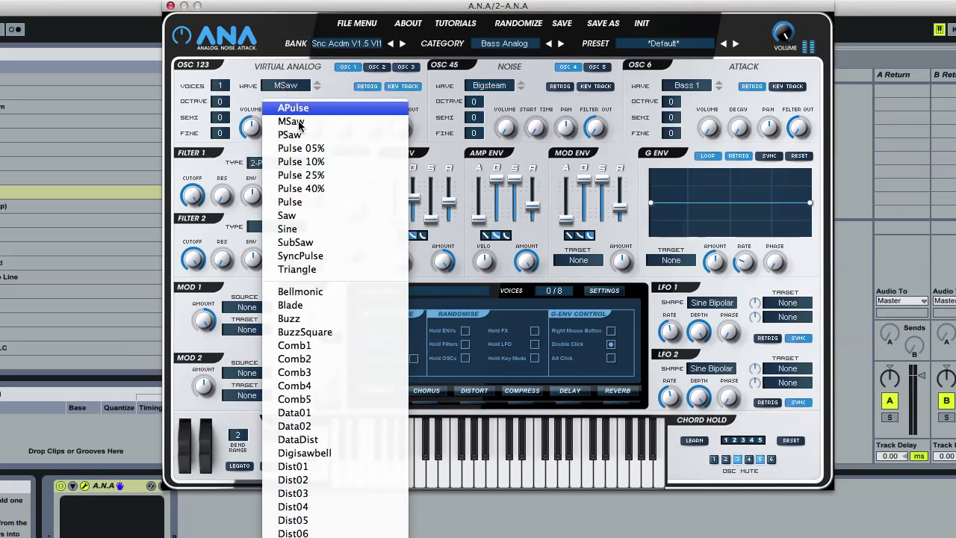
pyautogui.click(297, 137)
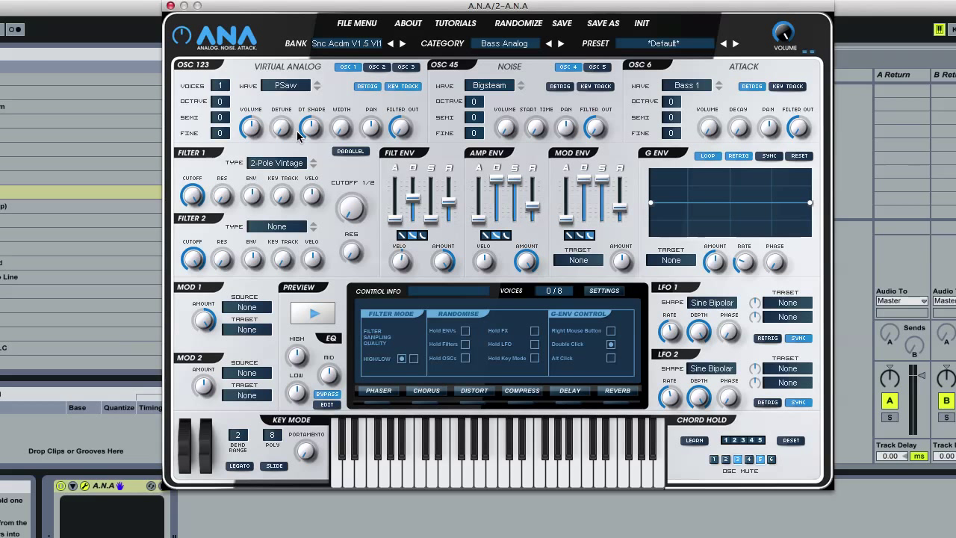
pyautogui.click(291, 86)
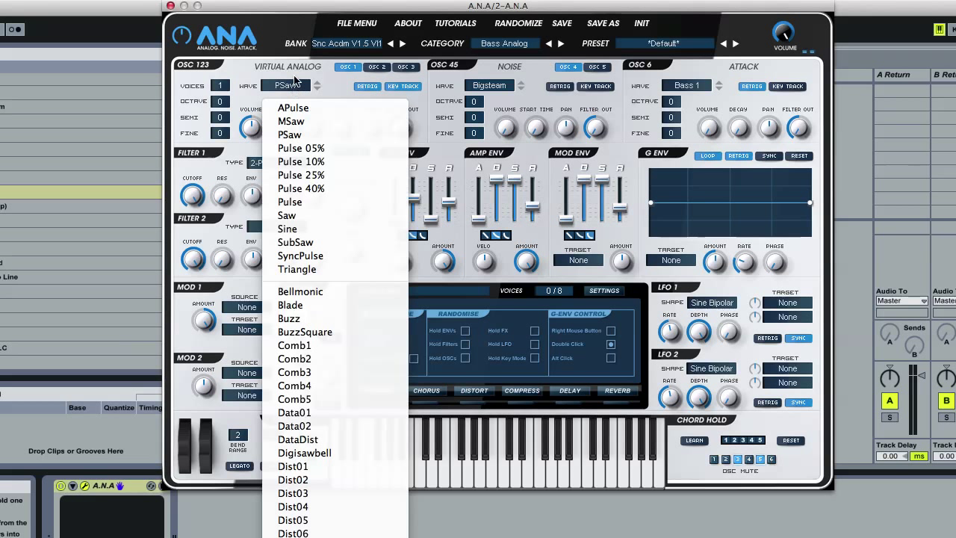
# - Audition SubSaw, SyncPulse and Comb1 as oscillator 1's wave
pyautogui.click(292, 86)
pyautogui.click(291, 86)
pyautogui.click(309, 244)
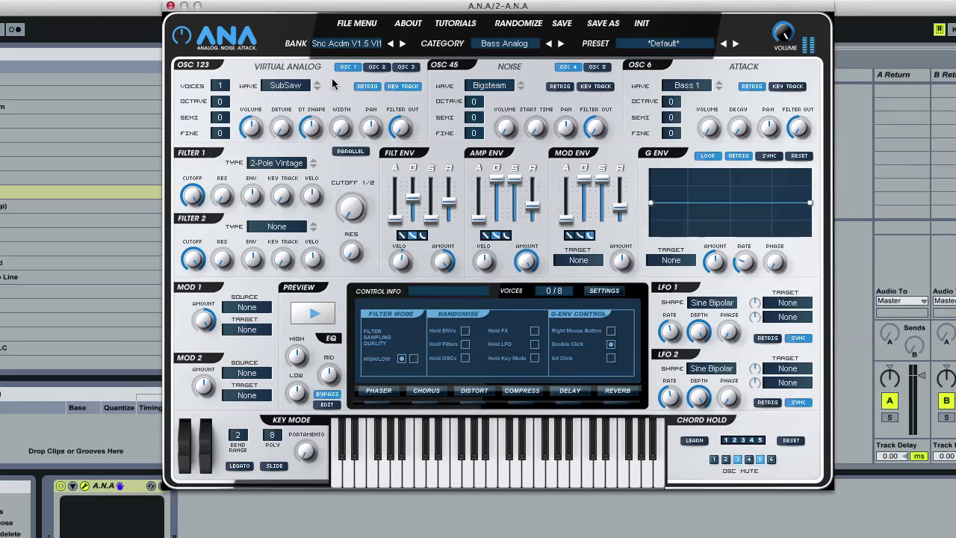
pyautogui.click(298, 86)
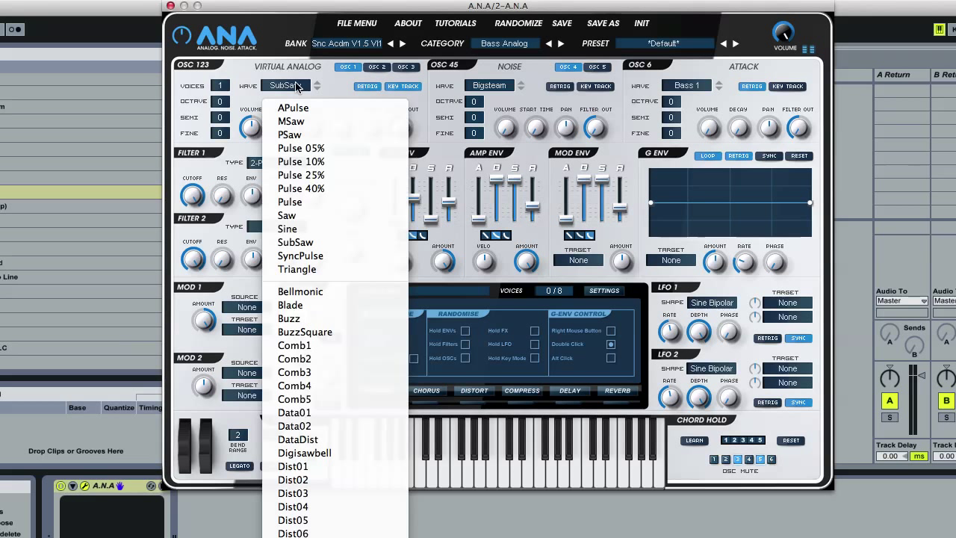
pyautogui.click(312, 256)
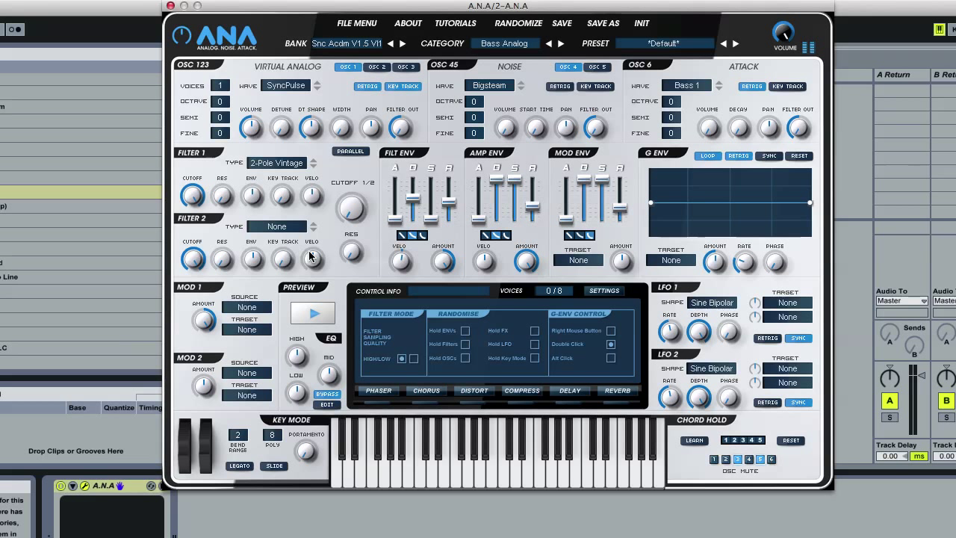
pyautogui.click(296, 86)
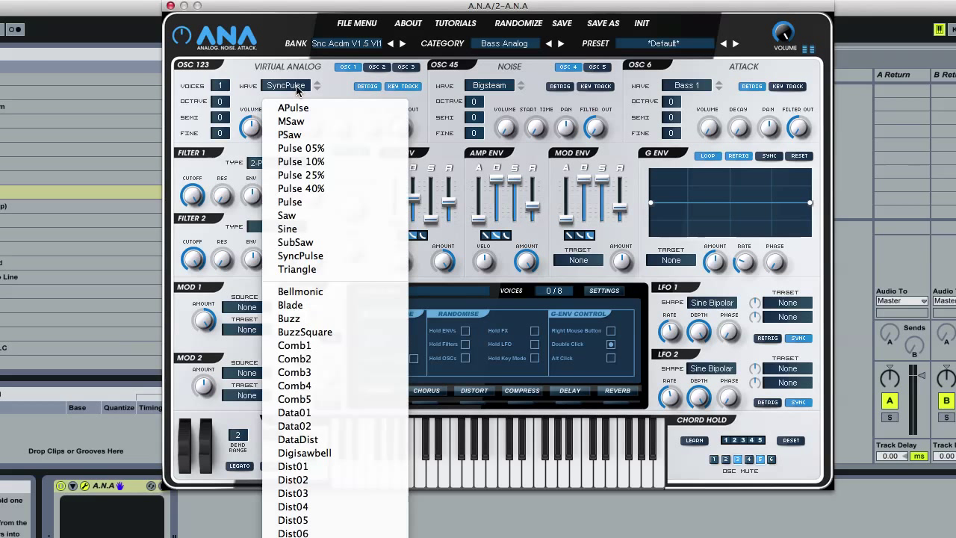
pyautogui.click(315, 344)
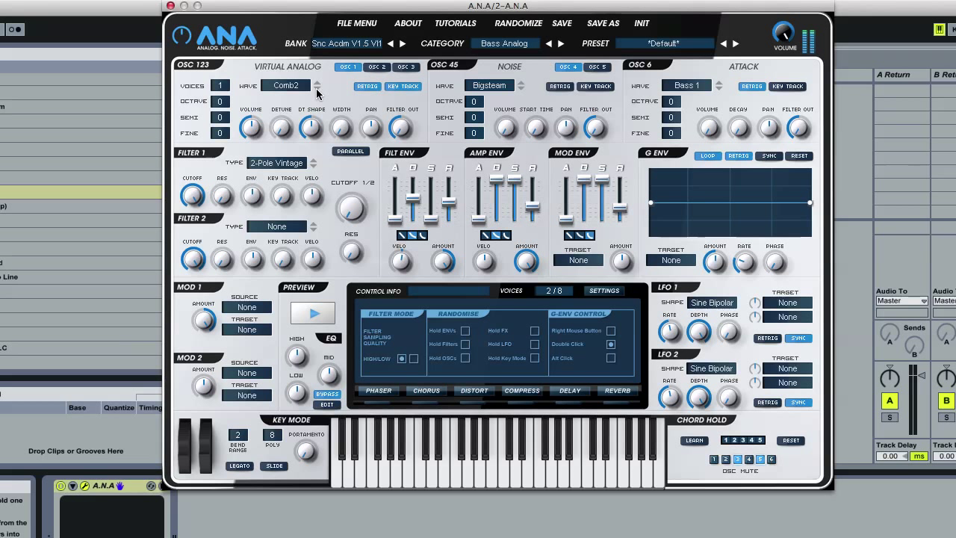
# - Step oscillator 1's wave from Comb3 through Dist03 up to Dist19
pyautogui.click(316, 90)
pyautogui.click(302, 88)
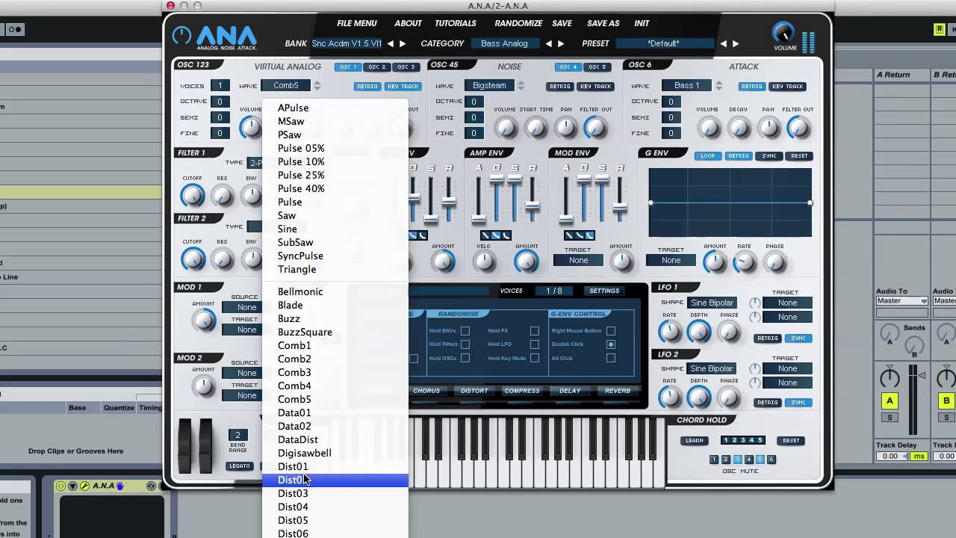
pyautogui.click(305, 480)
pyautogui.click(318, 90)
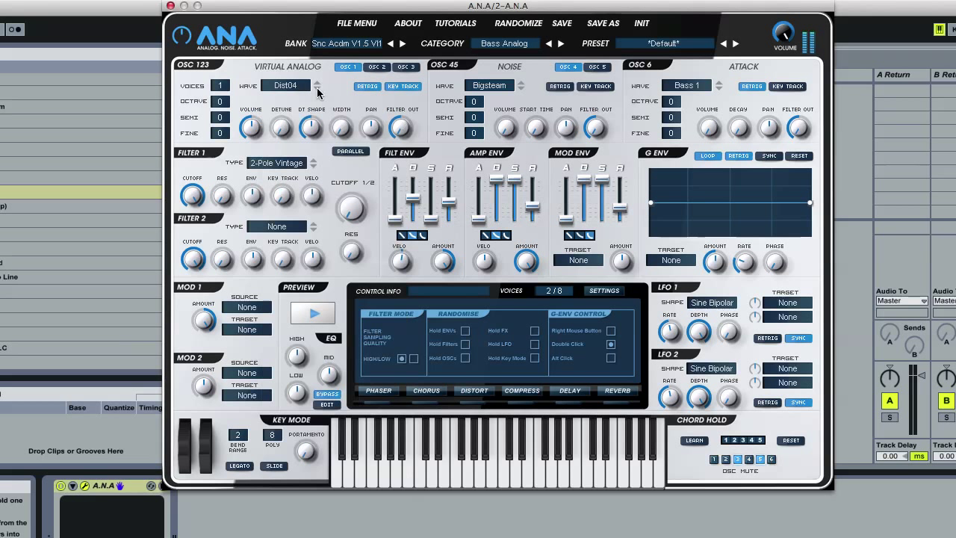
pyautogui.click(317, 89)
pyautogui.click(318, 91)
pyautogui.click(317, 90)
pyautogui.click(318, 91)
pyautogui.click(318, 90)
pyautogui.click(317, 91)
pyautogui.click(317, 90)
# - Step oscillator 1 through the FMOD1 to FMOD6 waves on to KickBass
pyautogui.click(317, 91)
pyautogui.click(318, 90)
pyautogui.click(317, 90)
pyautogui.click(317, 82)
pyautogui.click(319, 91)
pyautogui.click(319, 91)
pyautogui.click(318, 91)
pyautogui.click(319, 91)
pyautogui.click(319, 90)
# - Pick an Octo saw wave, then step through SubData, TalkA and TriSub back to APulse
pyautogui.click(292, 88)
pyautogui.scroll(-10, 367, 405)
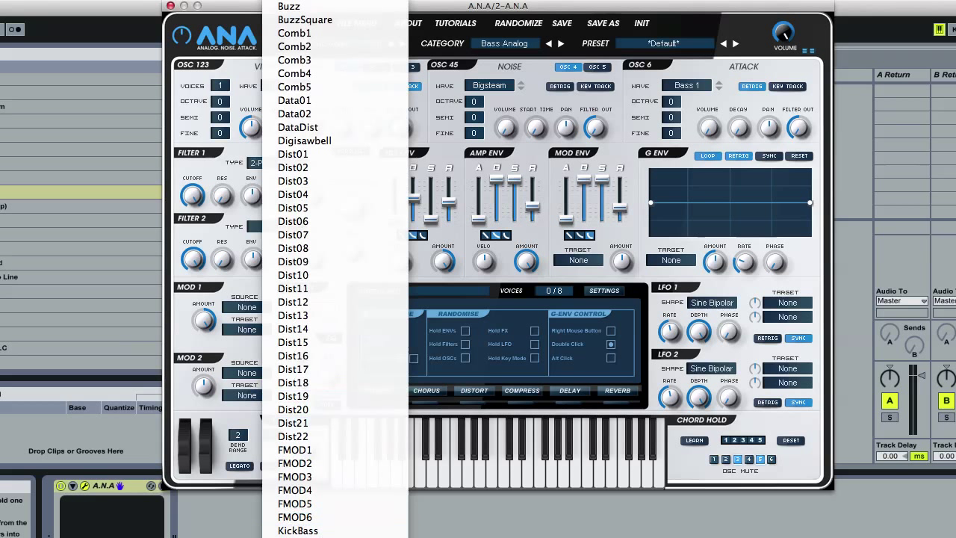
pyautogui.click(297, 534)
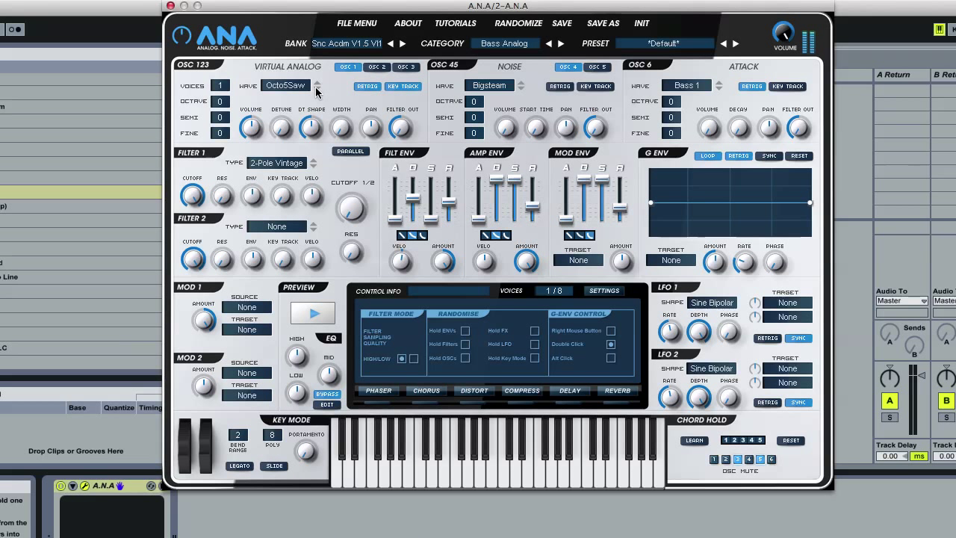
pyautogui.click(316, 89)
pyautogui.click(316, 89)
pyautogui.click(316, 89)
pyautogui.click(315, 90)
pyautogui.click(316, 89)
pyautogui.click(316, 90)
pyautogui.click(316, 90)
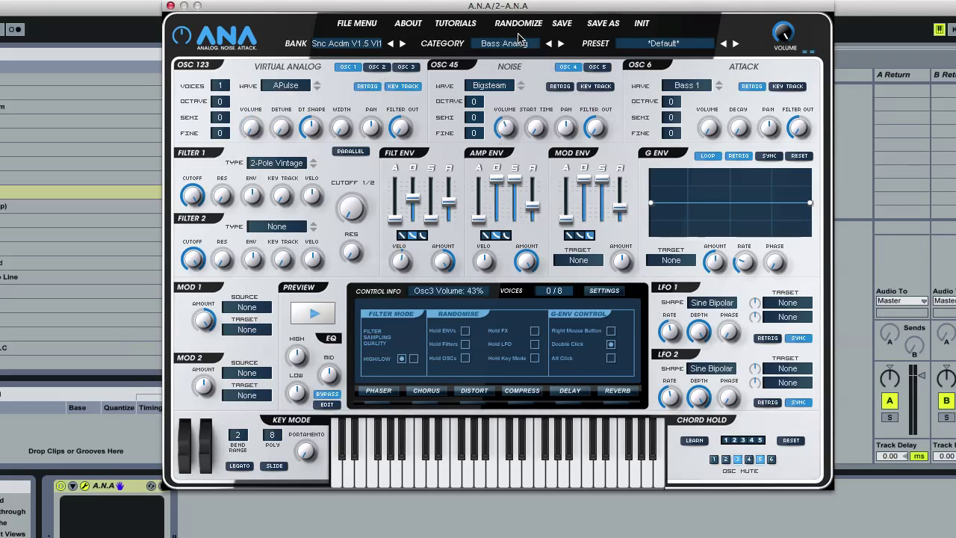
# - Set the noise oscillator's wave to White Noise, then bring Skype forward
pyautogui.click(495, 88)
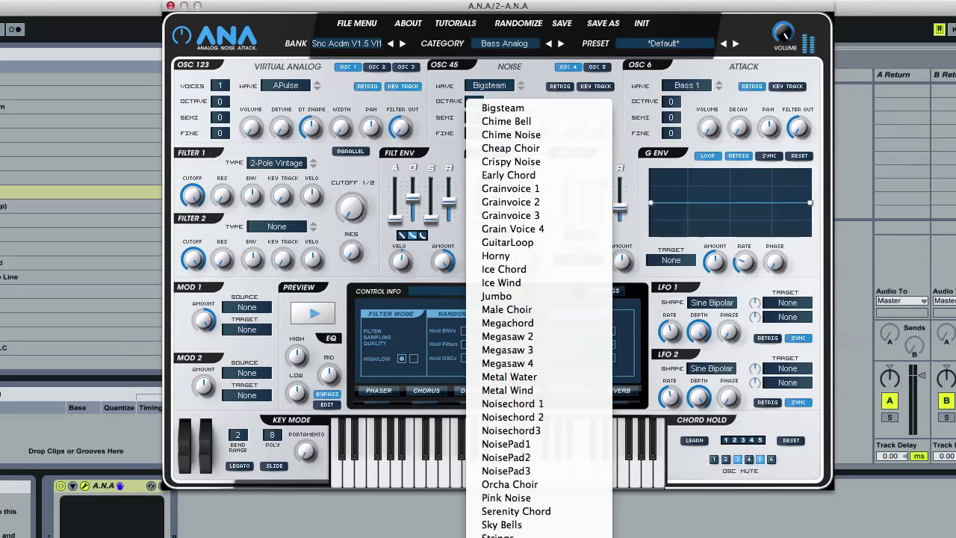
pyautogui.press('w')
pyautogui.press('Return')
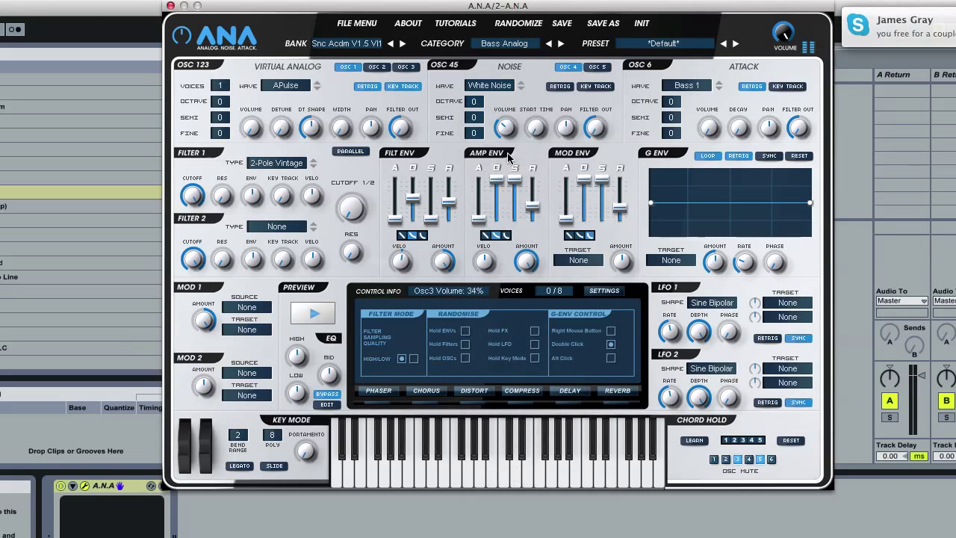
pyautogui.press('super+Tab')
pyautogui.click(333, 157)
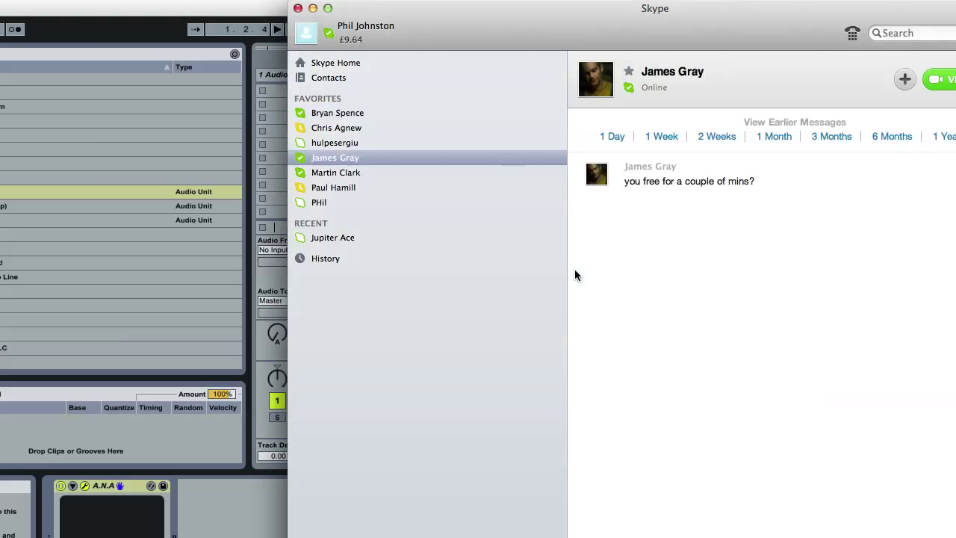
pyautogui.press('super+h')
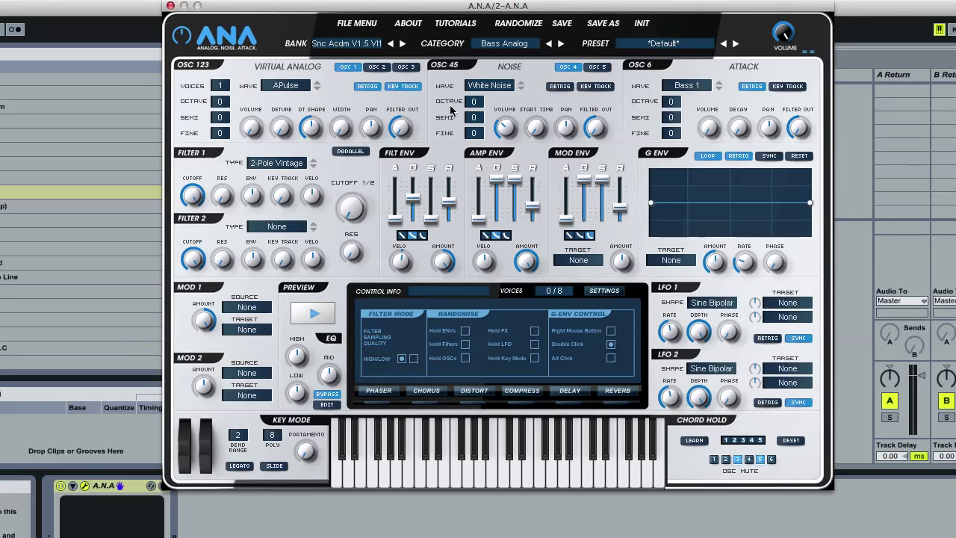
# - Set the noise wave to Pink Noise, then change it to Chime Bell
pyautogui.click(498, 87)
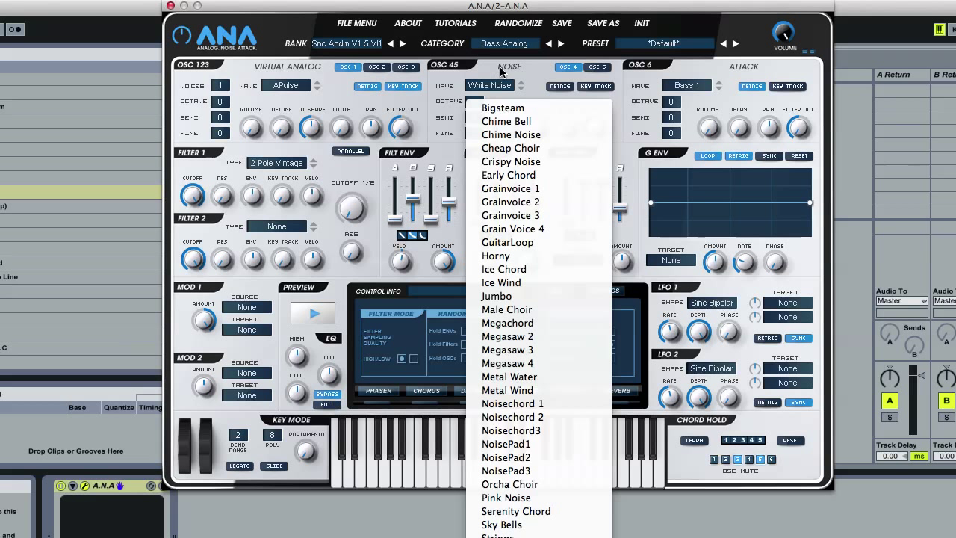
pyautogui.click(510, 67)
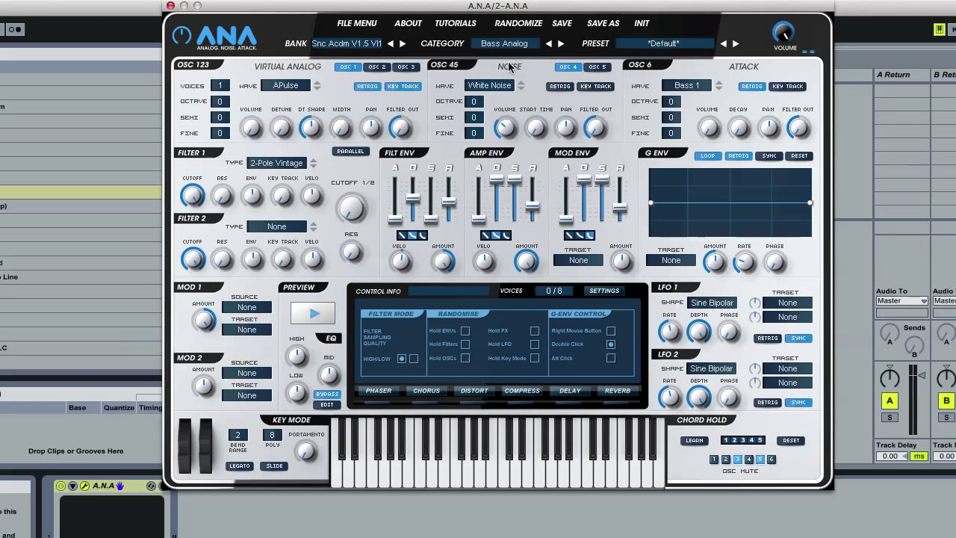
pyautogui.click(495, 85)
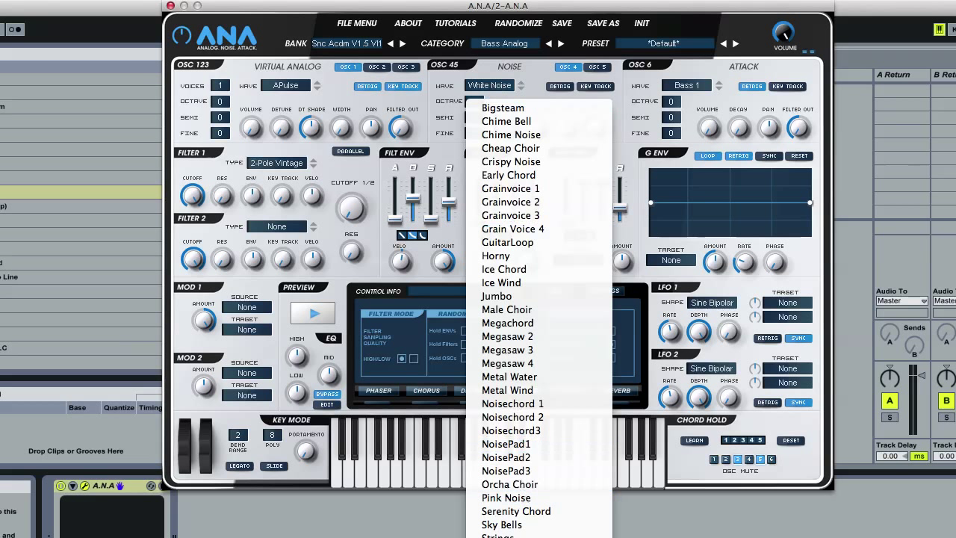
pyautogui.press('Escape')
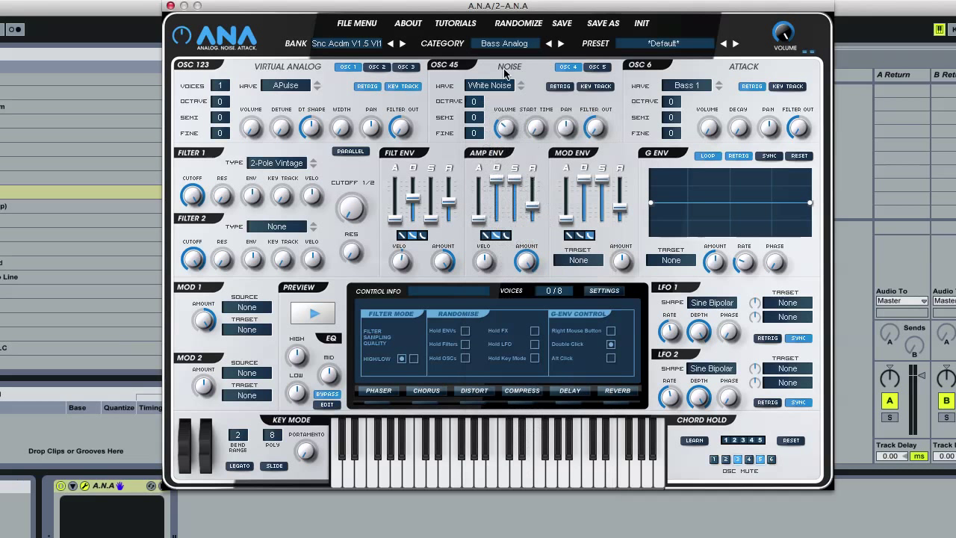
pyautogui.moveTo(504, 127)
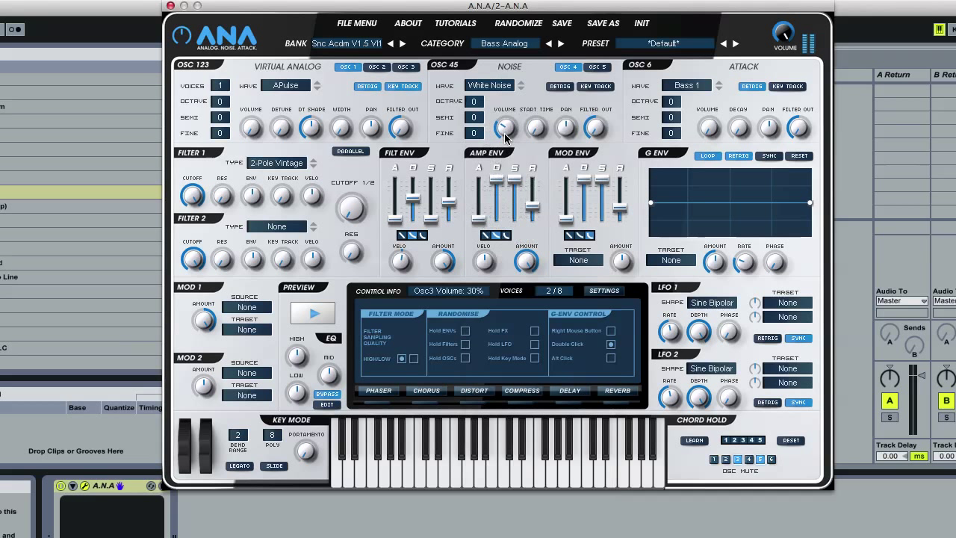
pyautogui.click(498, 87)
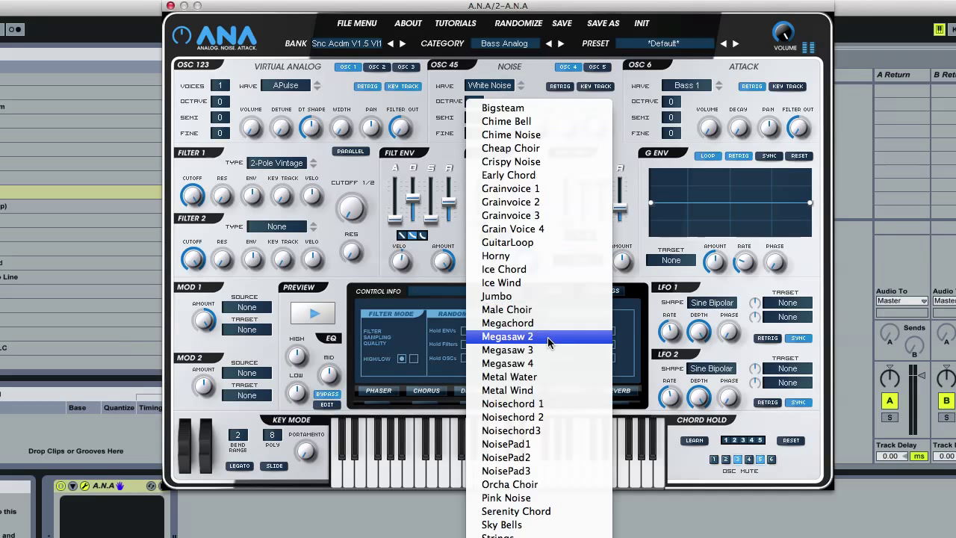
pyautogui.click(554, 497)
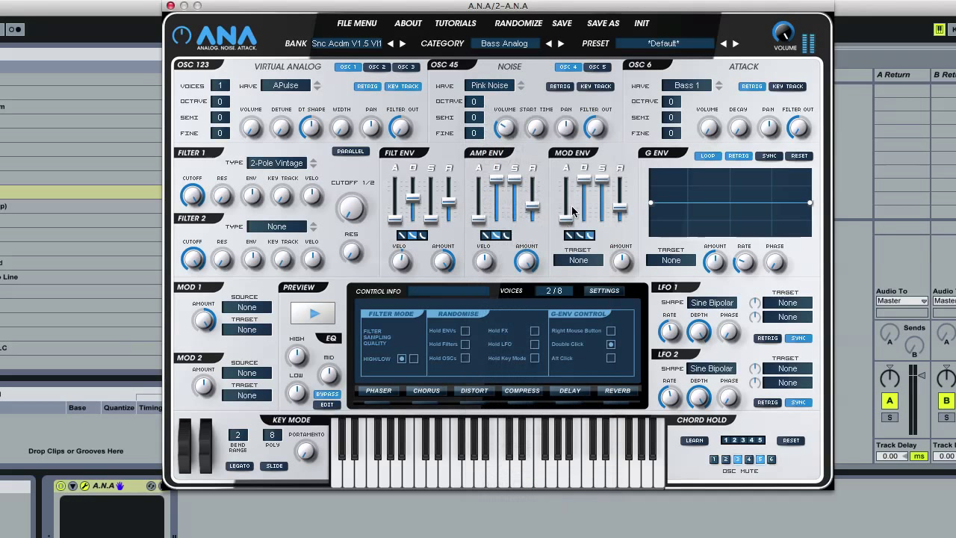
pyautogui.click(503, 88)
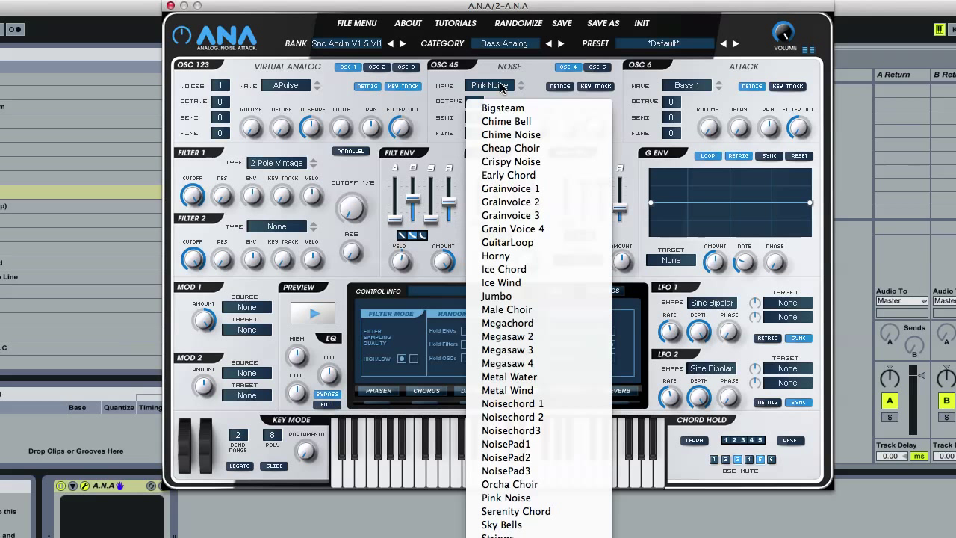
pyautogui.click(520, 122)
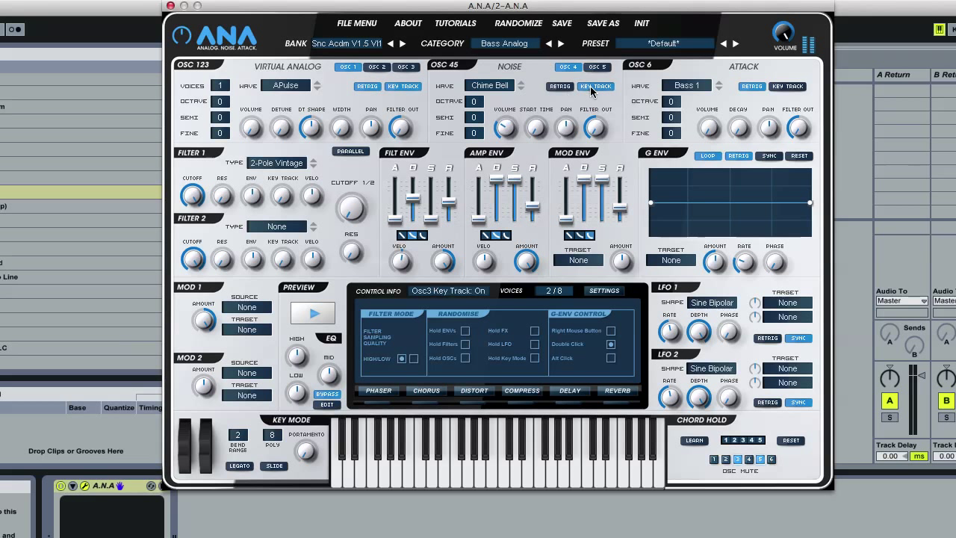
# - Step the noise wave from Chime Noise through Early Chord and GuitarLoop to Ice Wind
pyautogui.click(522, 89)
pyautogui.click(520, 89)
pyautogui.click(521, 88)
pyautogui.click(521, 88)
pyautogui.click(520, 88)
pyautogui.click(520, 88)
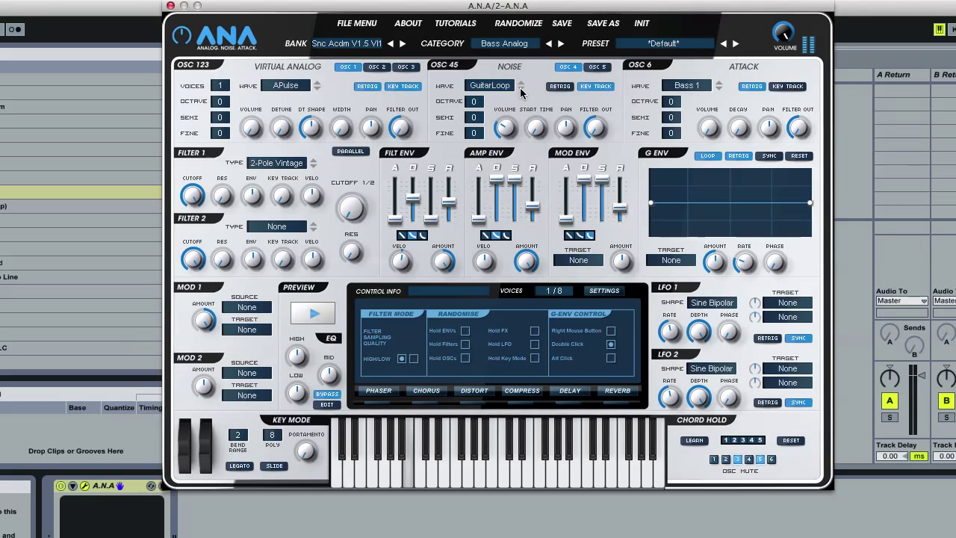
pyautogui.click(520, 89)
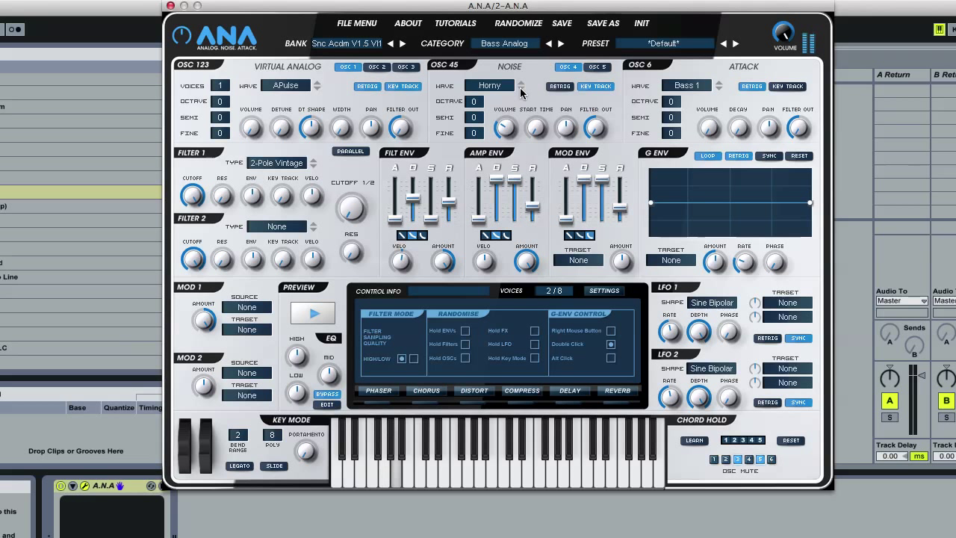
pyautogui.click(521, 88)
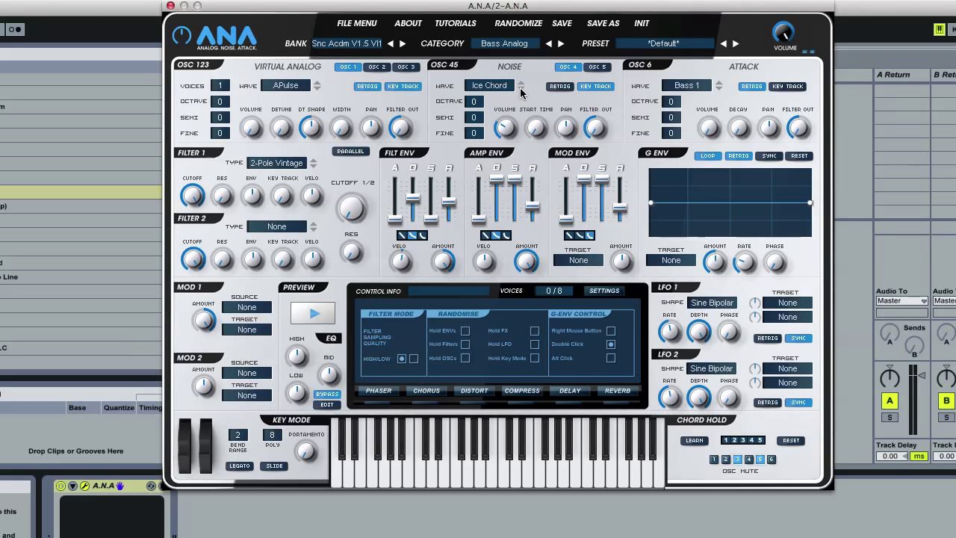
pyautogui.click(520, 88)
# - Step the noise wave through Male Choir, Megachord, Metal Water and Noisechrd 2 to NoisePad2
pyautogui.click(521, 88)
pyautogui.click(521, 88)
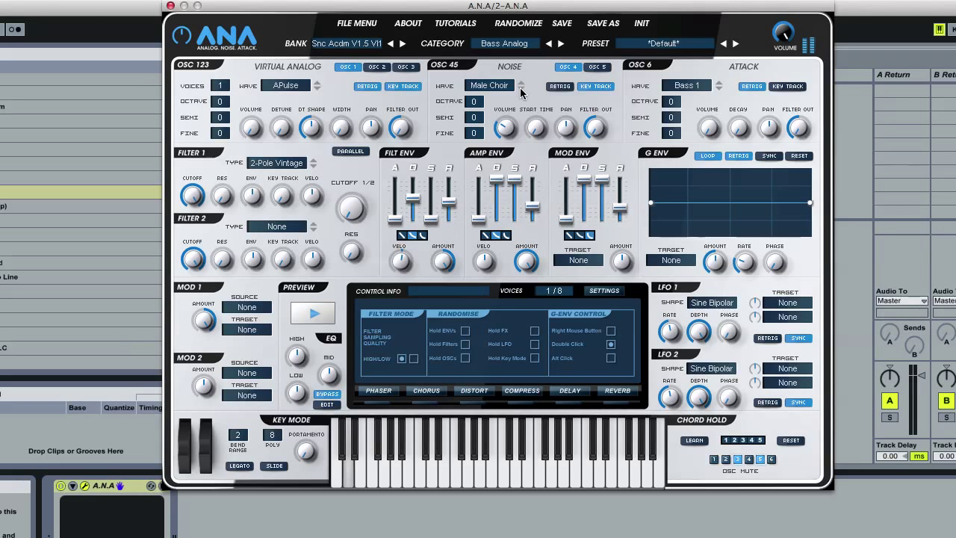
pyautogui.click(521, 88)
pyautogui.click(520, 89)
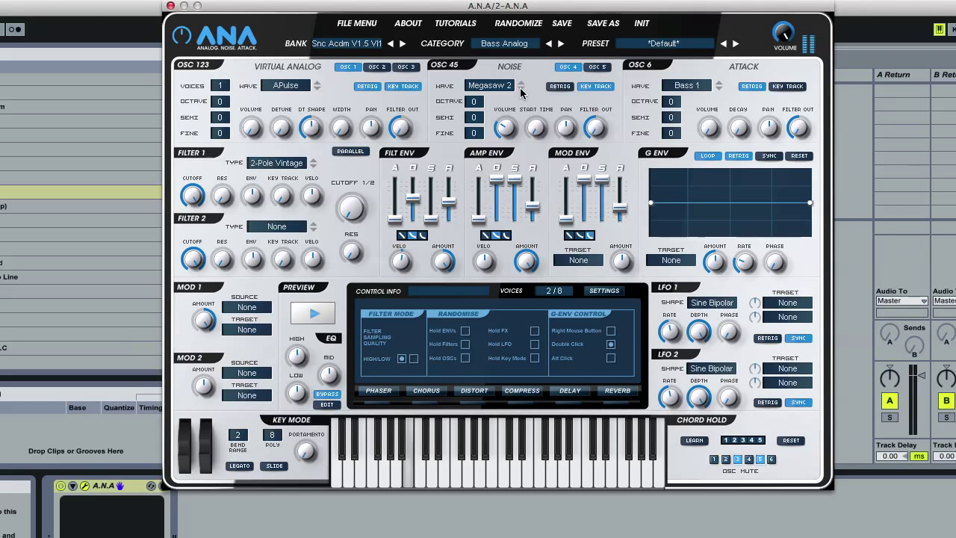
pyautogui.click(520, 89)
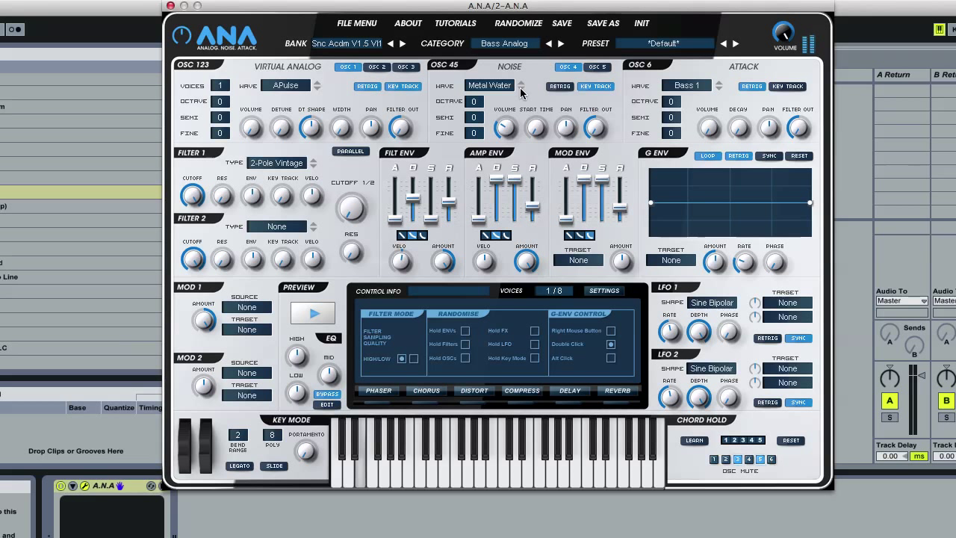
pyautogui.click(520, 88)
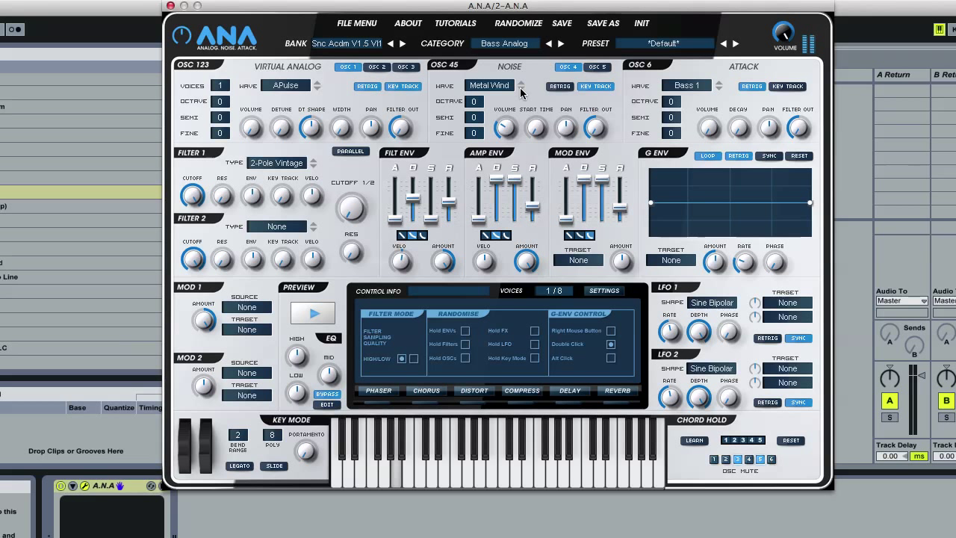
pyautogui.click(520, 89)
pyautogui.click(521, 89)
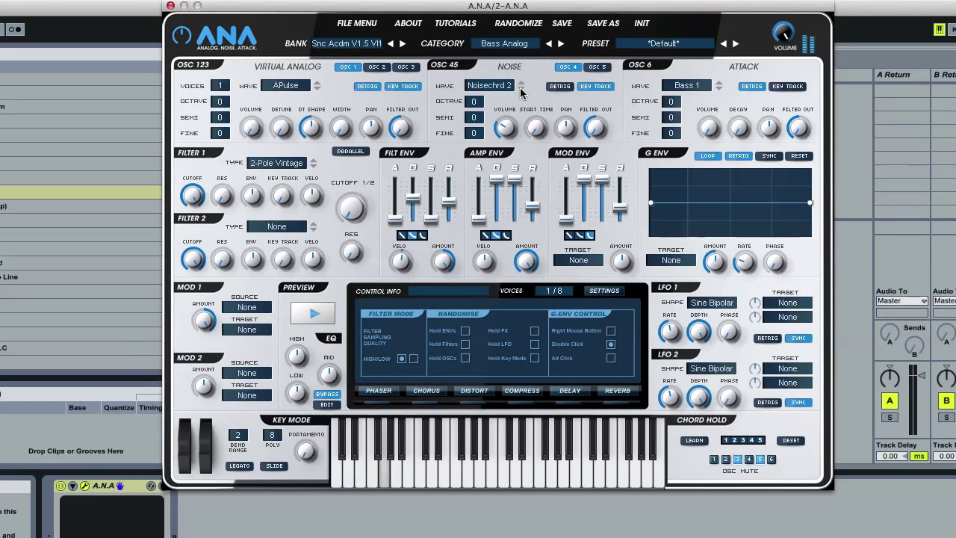
pyautogui.click(520, 89)
pyautogui.click(520, 88)
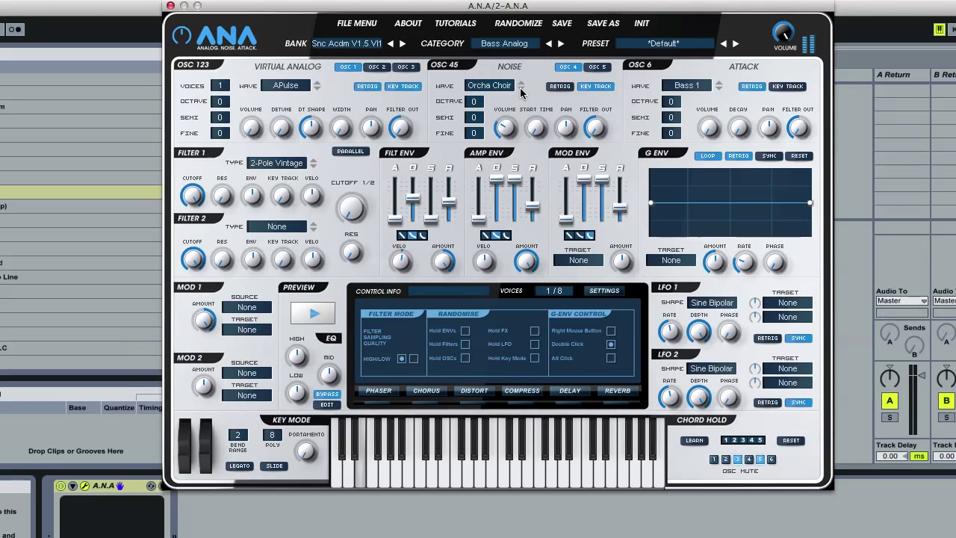
pyautogui.click(520, 90)
# - Step on through Sky Bells, Wondr Chrd and Xmass Voic, wrapping to Bigsteam with the list open
pyautogui.click(520, 89)
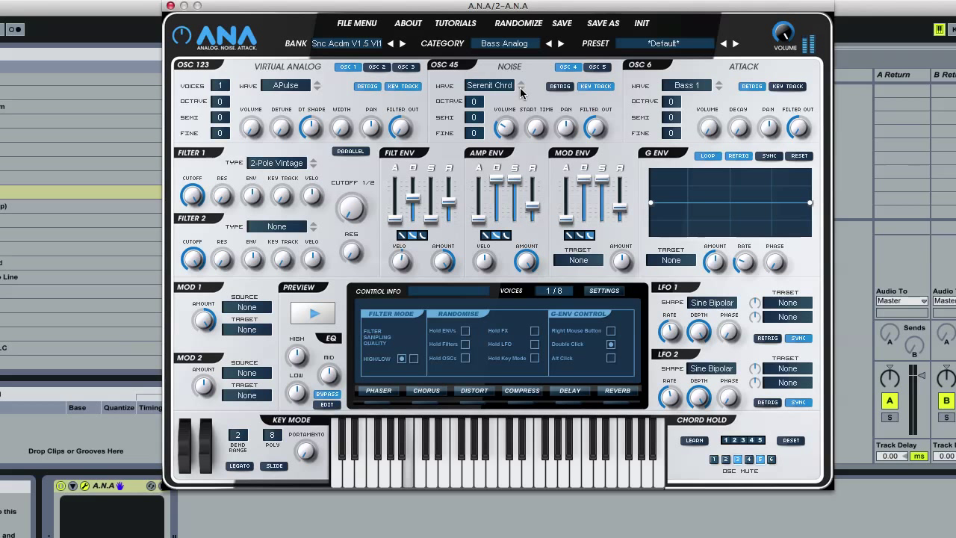
pyautogui.click(520, 90)
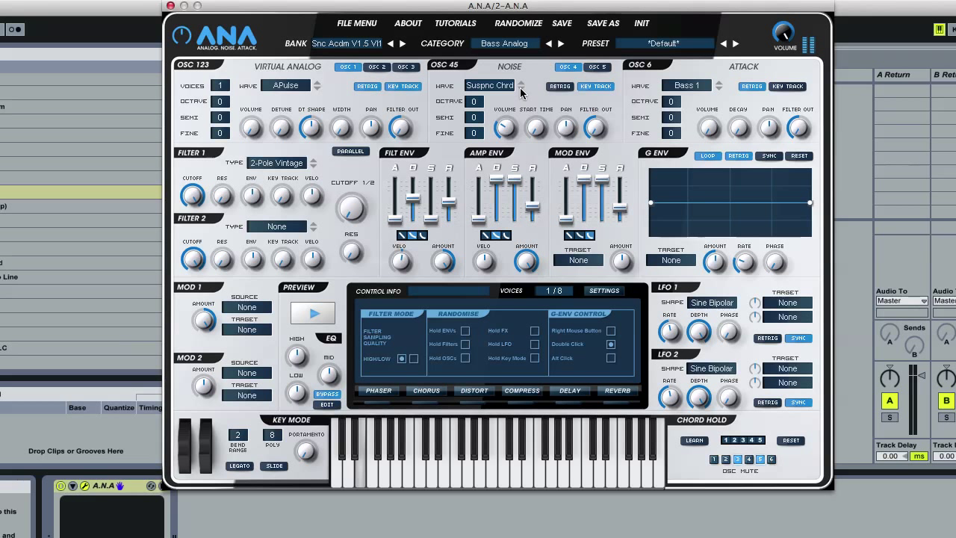
pyautogui.click(520, 90)
pyautogui.click(520, 89)
pyautogui.click(520, 90)
pyautogui.click(520, 89)
pyautogui.click(521, 90)
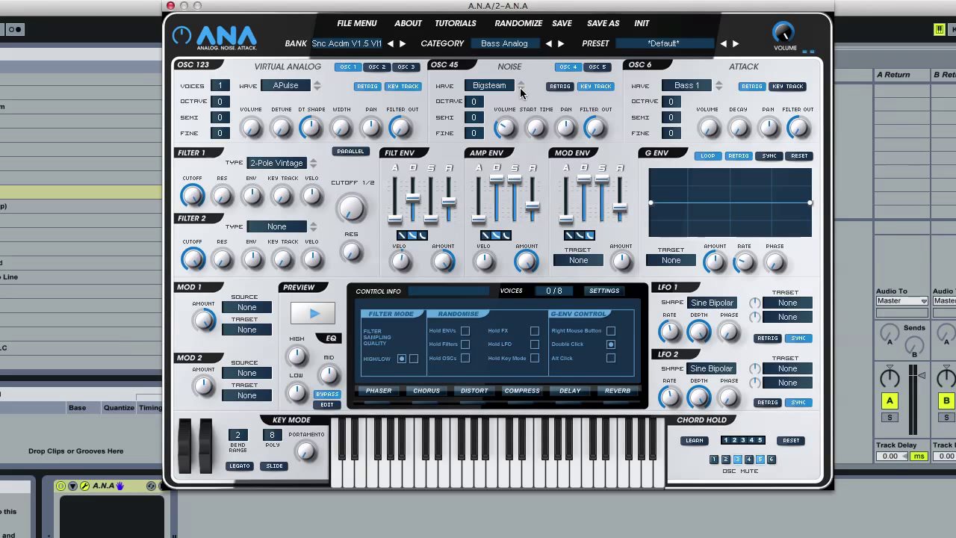
pyautogui.click(499, 87)
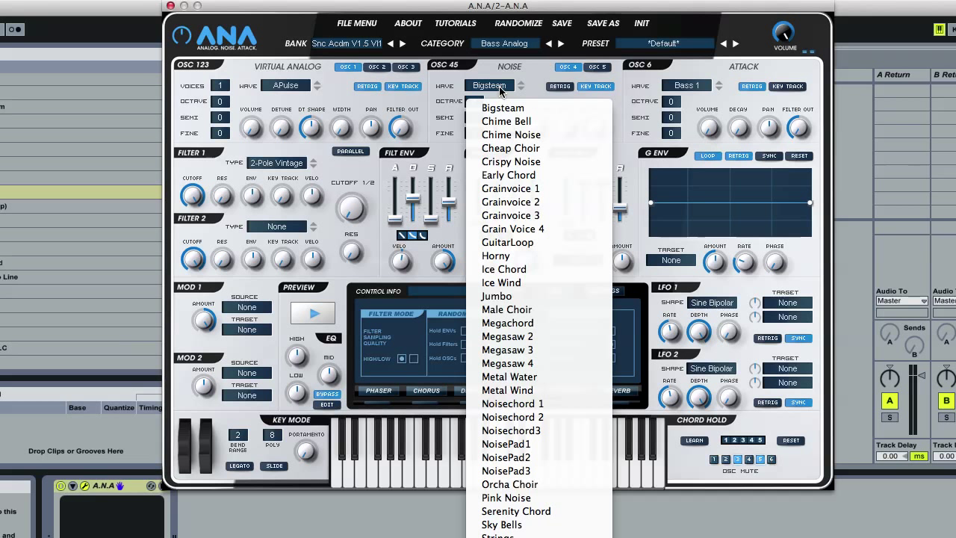
# - Try Chime Noise, then set oscillator 5's noise wave to White Noise
pyautogui.click(511, 134)
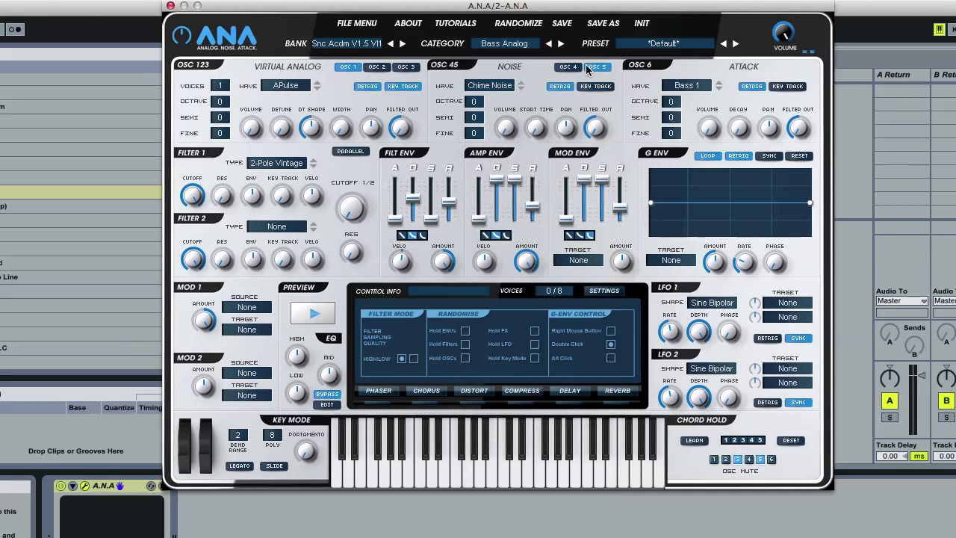
pyautogui.click(508, 87)
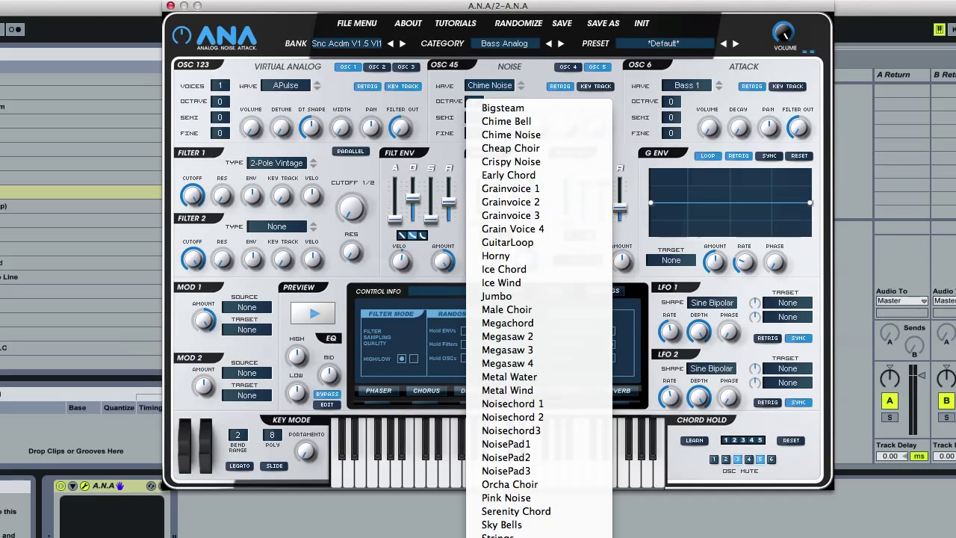
pyautogui.click(502, 532)
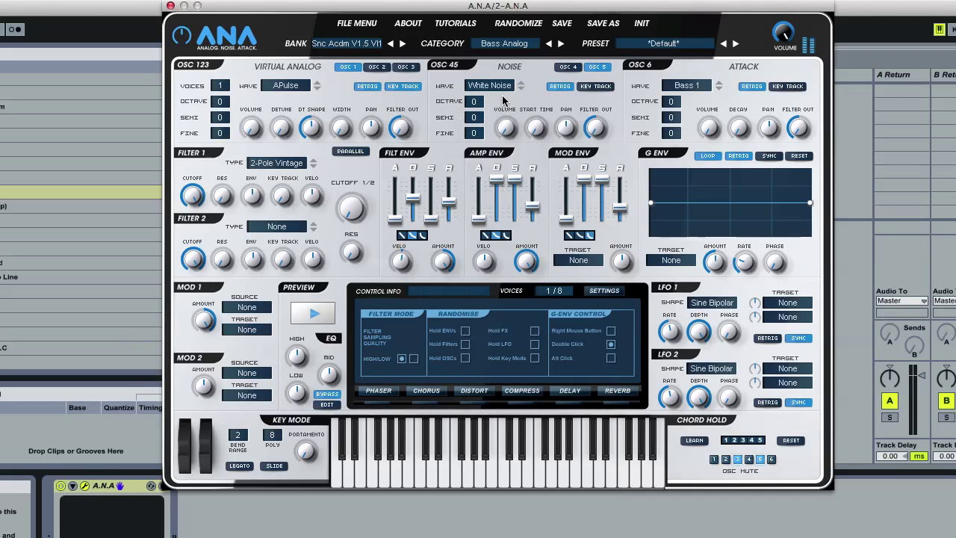
# - Give oscillator 4 the Cheap Choir noise wave and return to oscillator 5
pyautogui.click(568, 68)
pyautogui.click(487, 85)
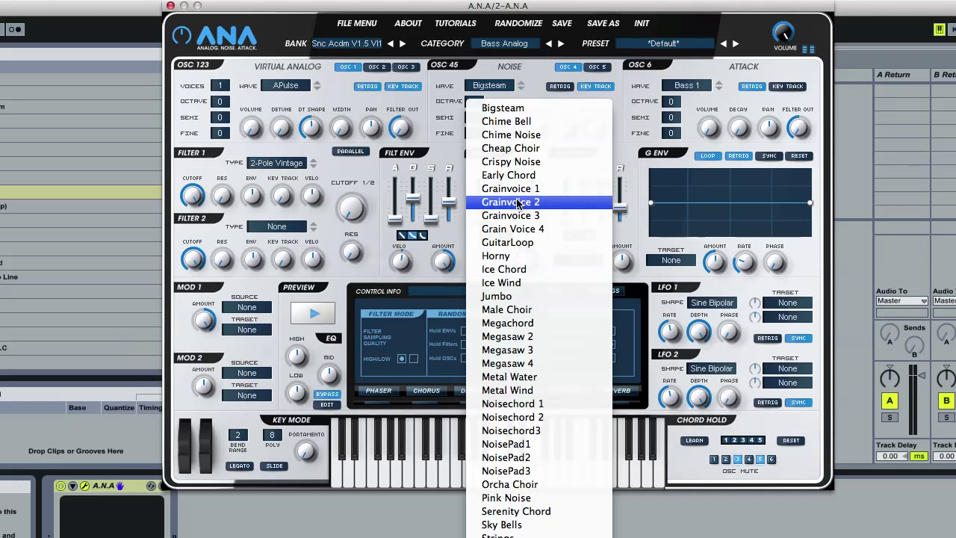
pyautogui.click(514, 148)
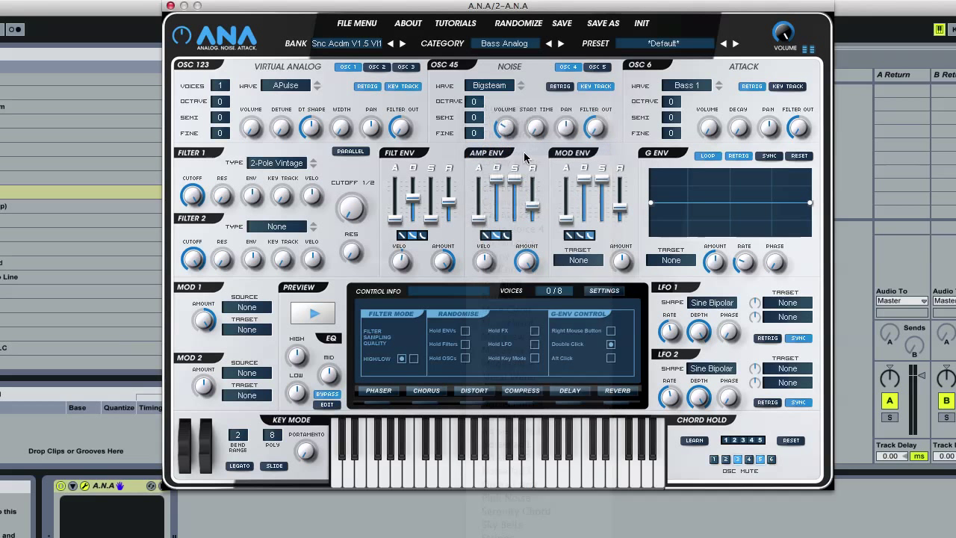
pyautogui.click(597, 67)
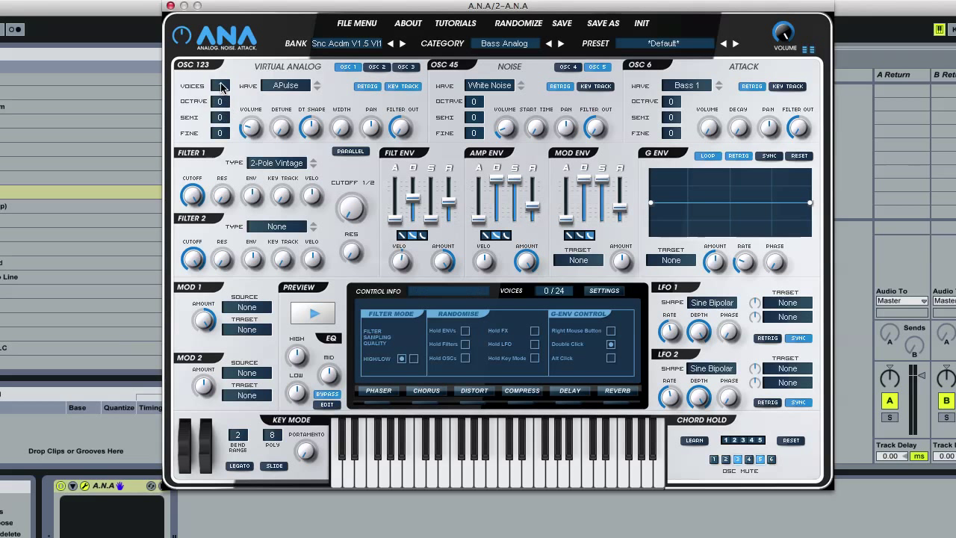
# - Give the virtual analog oscillator 8 voices and 51% width, then show OSC 4's Cheap Choir noise
pyautogui.moveTo(229, 85); pyautogui.dragTo(228, 76)
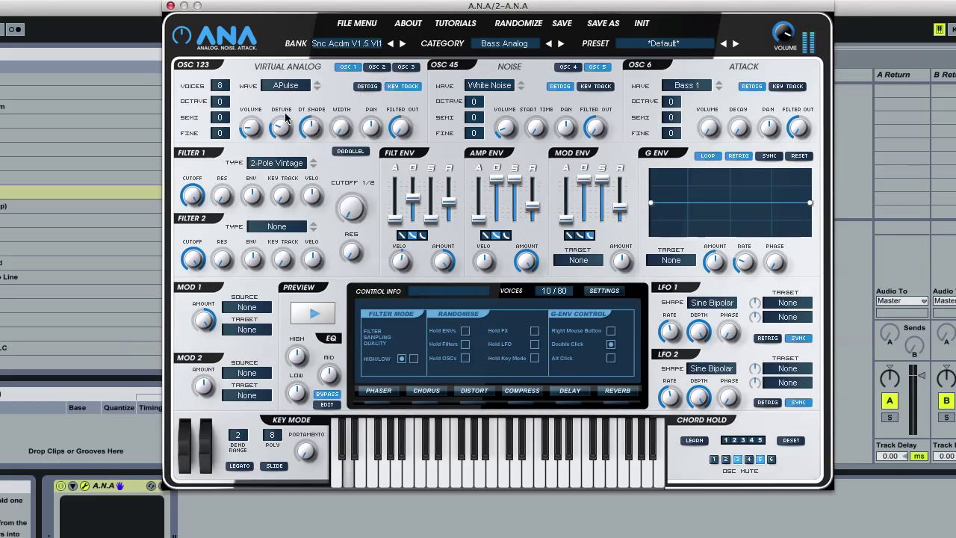
pyautogui.moveTo(341, 128); pyautogui.dragTo(359, 8)
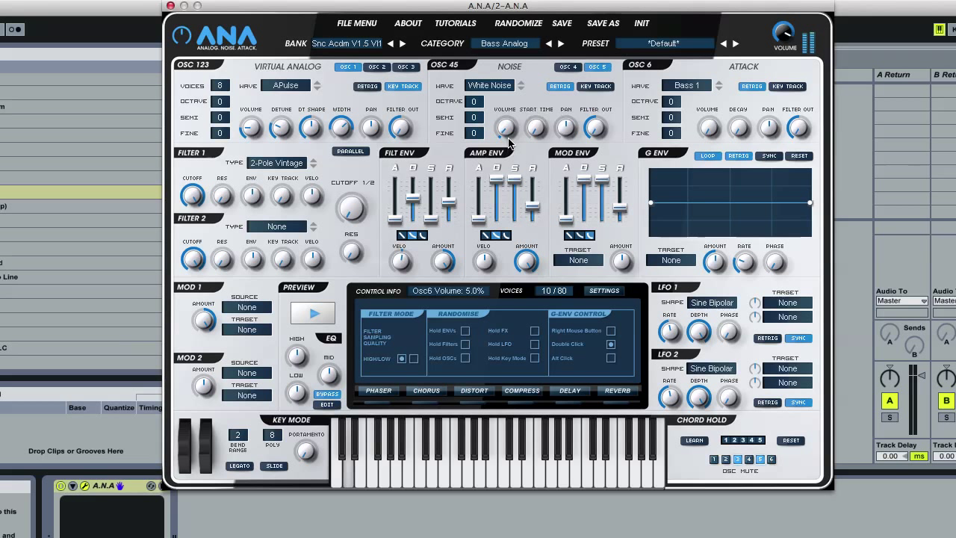
pyautogui.click(568, 67)
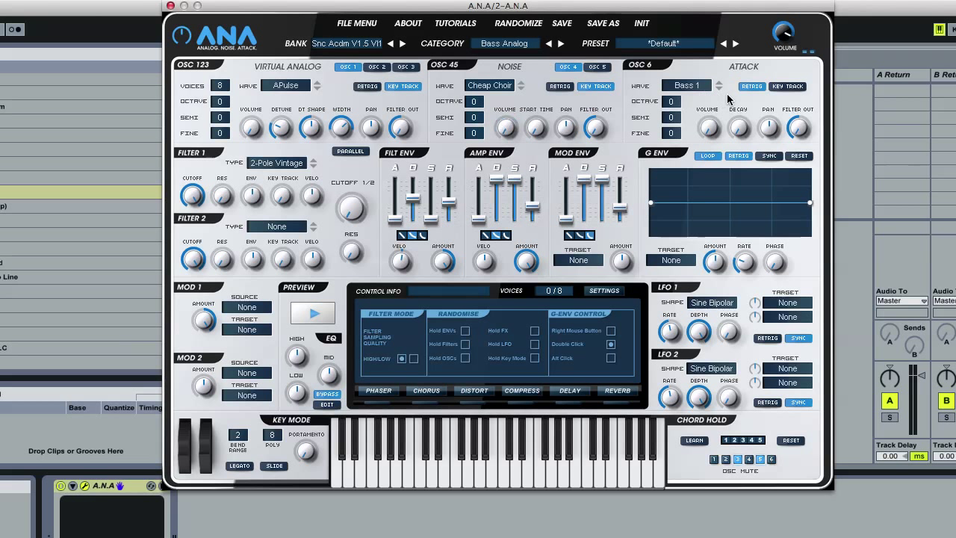
# - Show OSC 5's White Noise and drop the virtual analog oscillator to 1 voice at octave -1
pyautogui.click(599, 68)
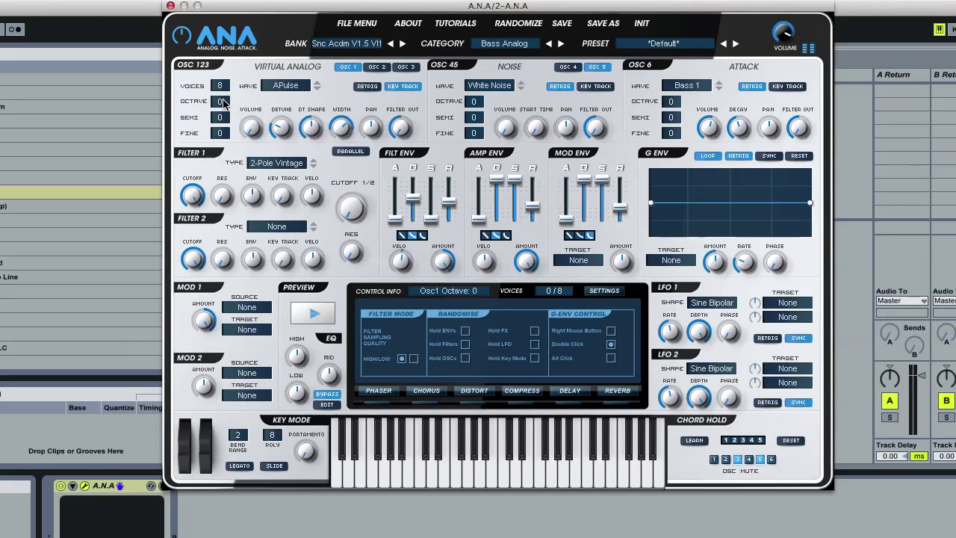
pyautogui.moveTo(219, 85); pyautogui.dragTo(236, 326)
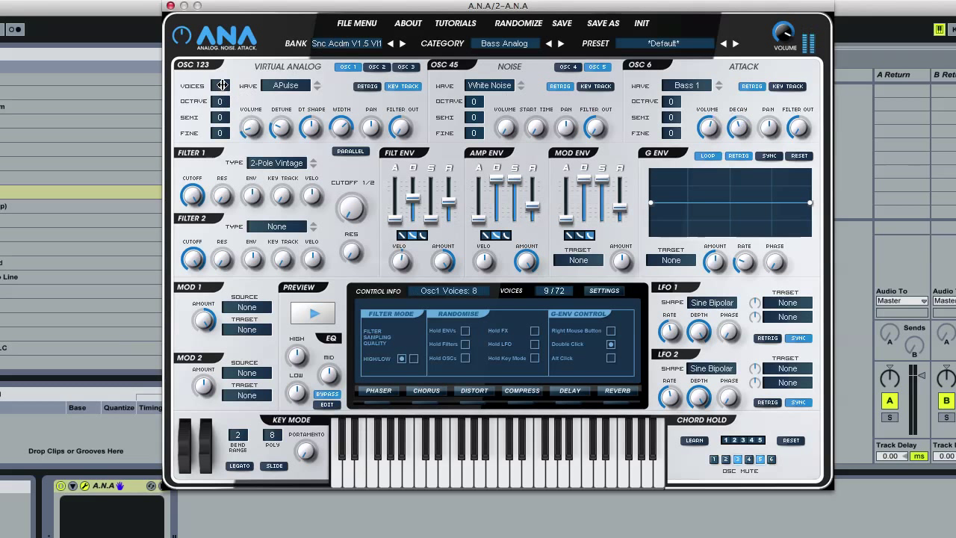
pyautogui.moveTo(220, 87); pyautogui.dragTo(224, 133)
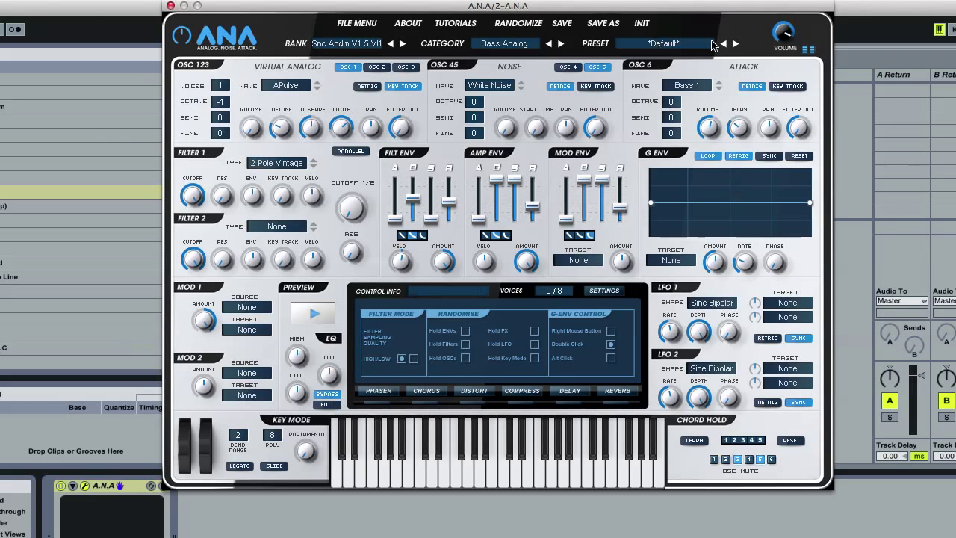
# - Set the attack wave to 90s Bass with key tracking on and retrigger off
pyautogui.click(692, 87)
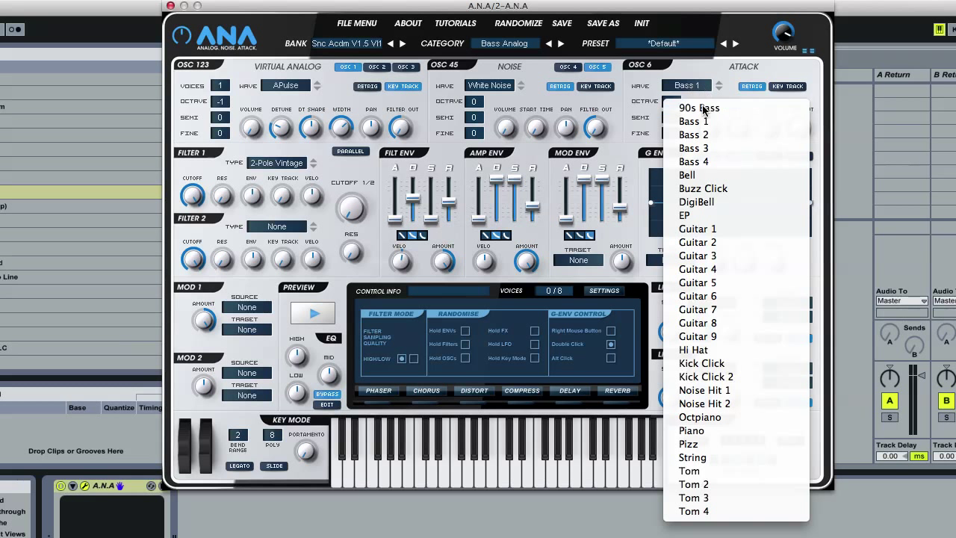
pyautogui.click(698, 108)
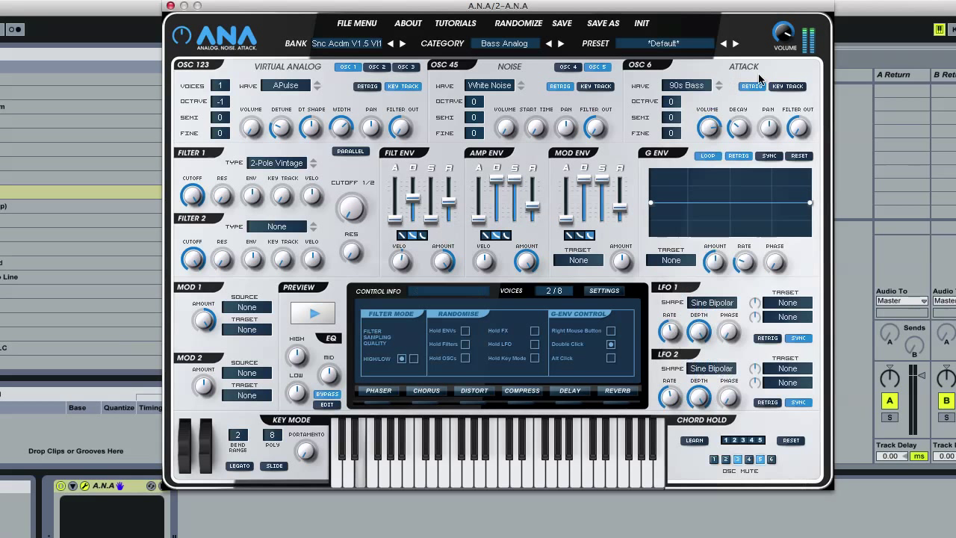
pyautogui.click(789, 86)
pyautogui.click(756, 87)
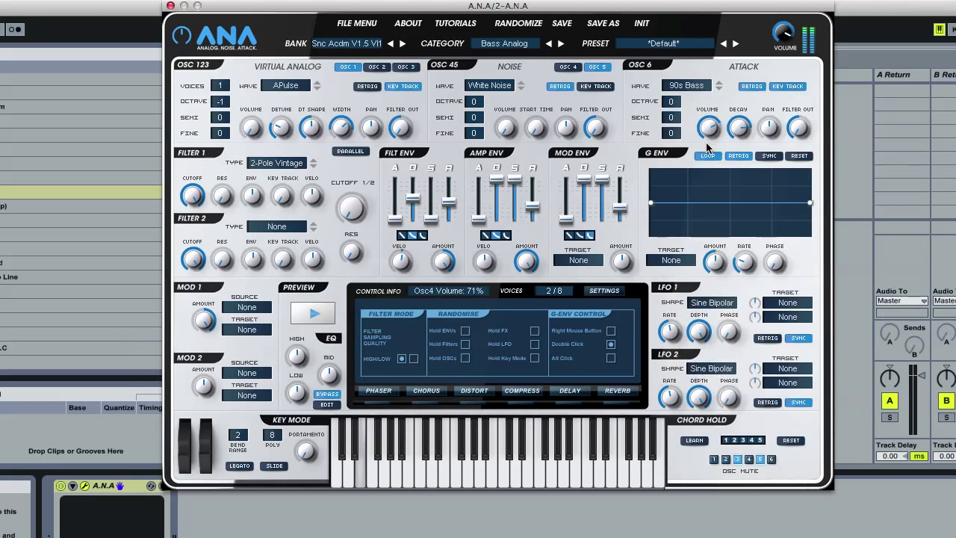
# - Audition the Buzz Click and DigiBell attack waves
pyautogui.click(701, 90)
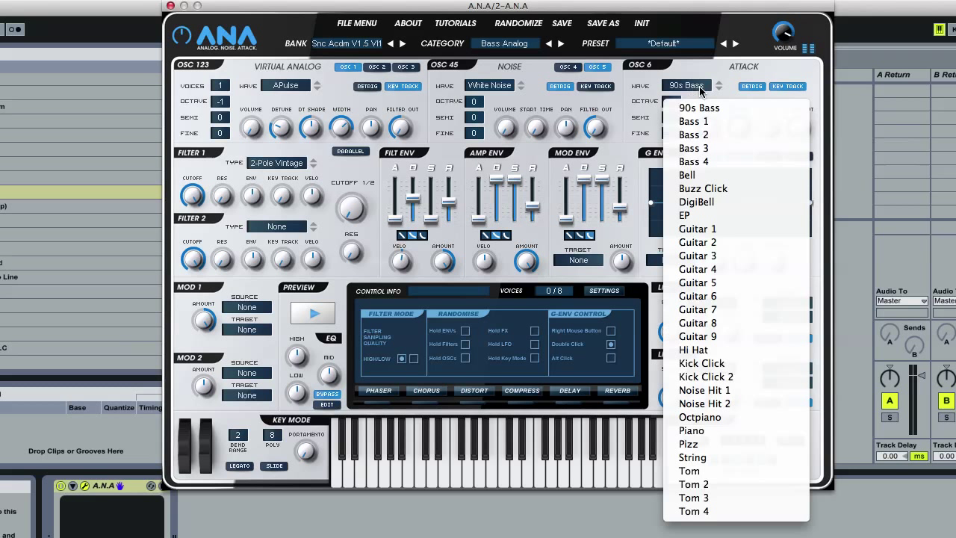
pyautogui.click(705, 189)
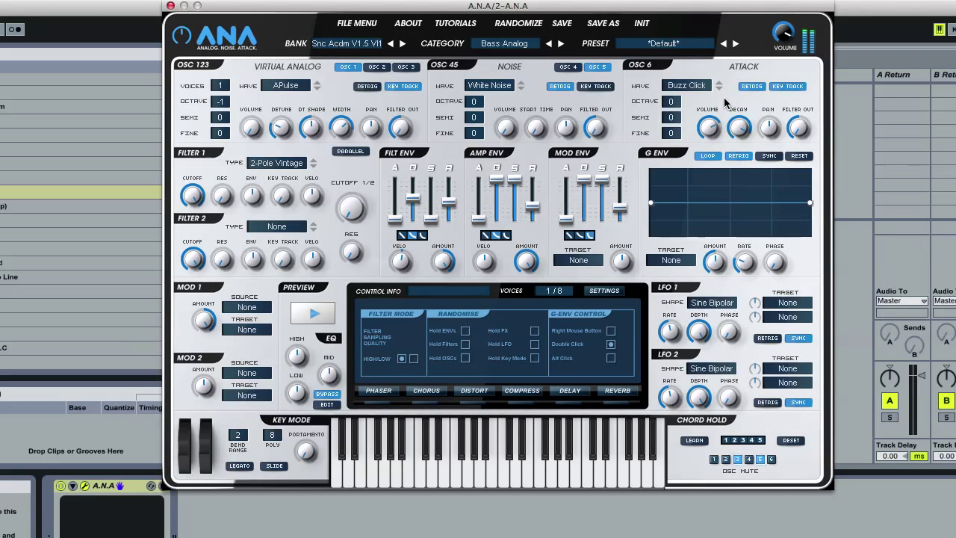
pyautogui.click(702, 86)
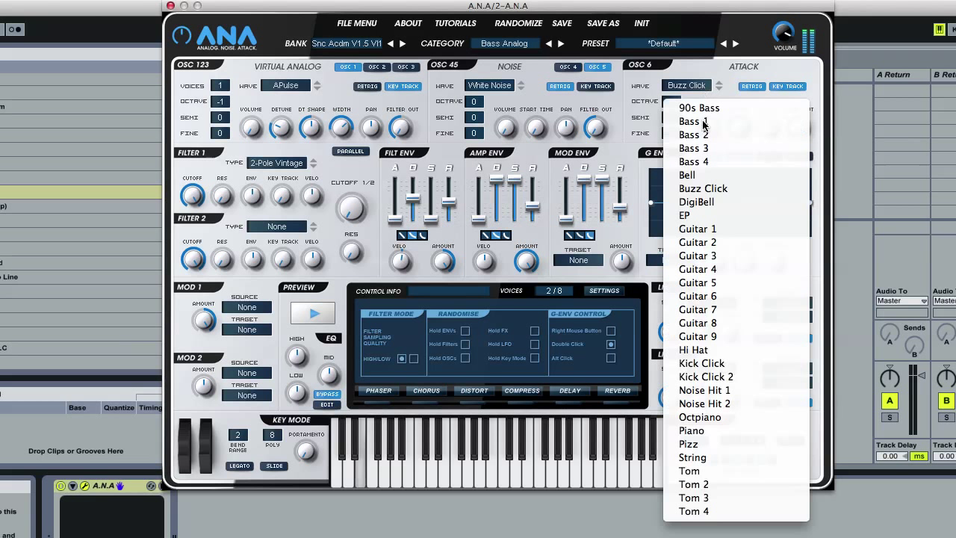
pyautogui.click(705, 203)
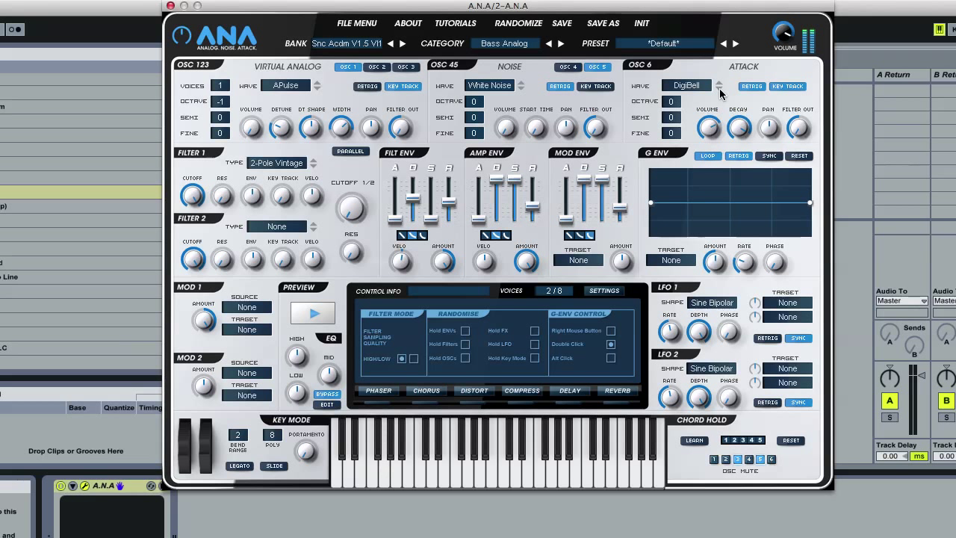
# - Step the attack wave through EP and the guitar waves, landing on Guitar 7
pyautogui.click(719, 89)
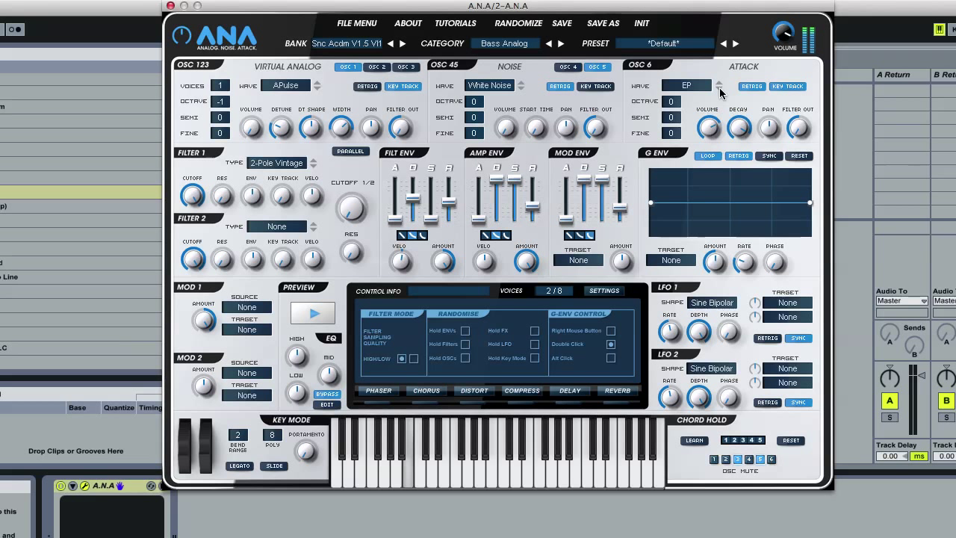
pyautogui.click(719, 88)
pyautogui.click(720, 88)
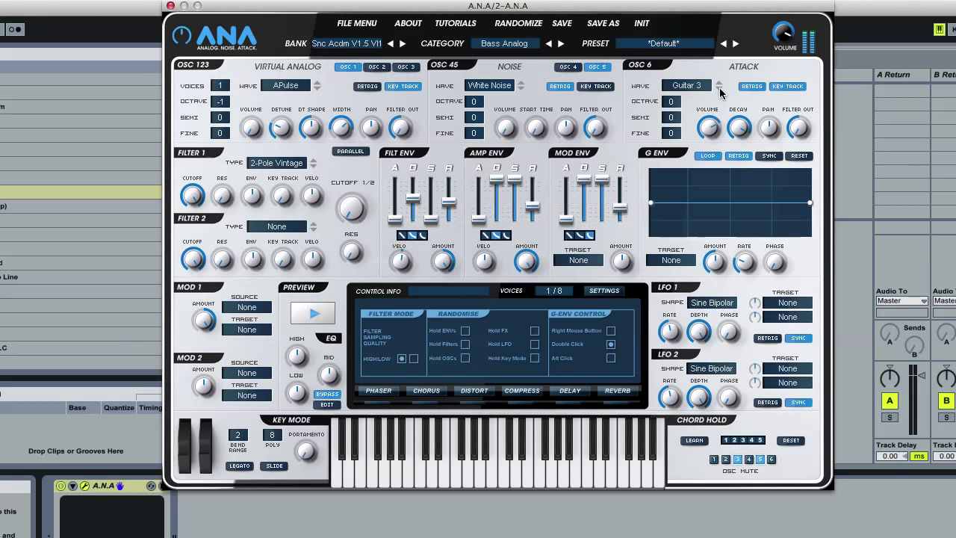
pyautogui.click(719, 88)
pyautogui.click(719, 89)
pyautogui.click(719, 89)
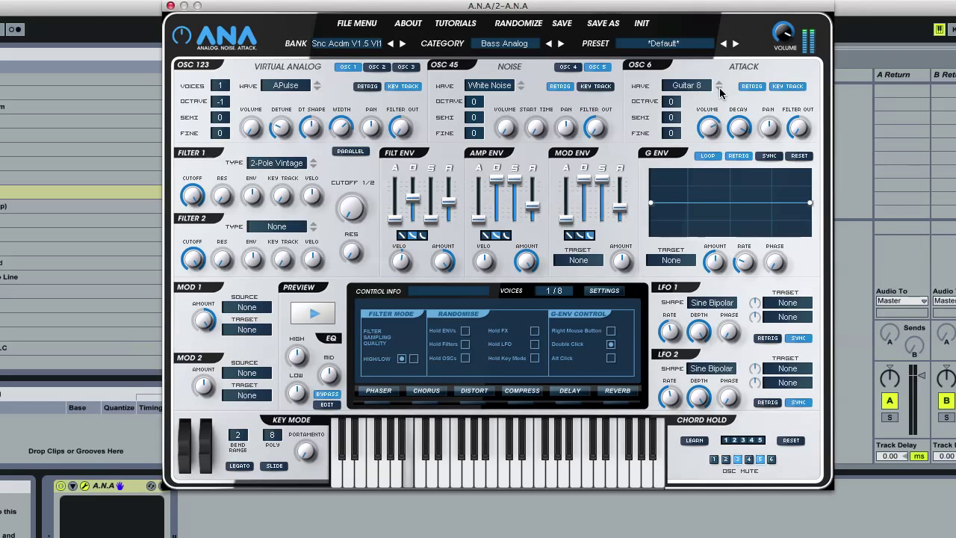
pyautogui.click(719, 88)
pyautogui.click(719, 88)
pyautogui.click(719, 88)
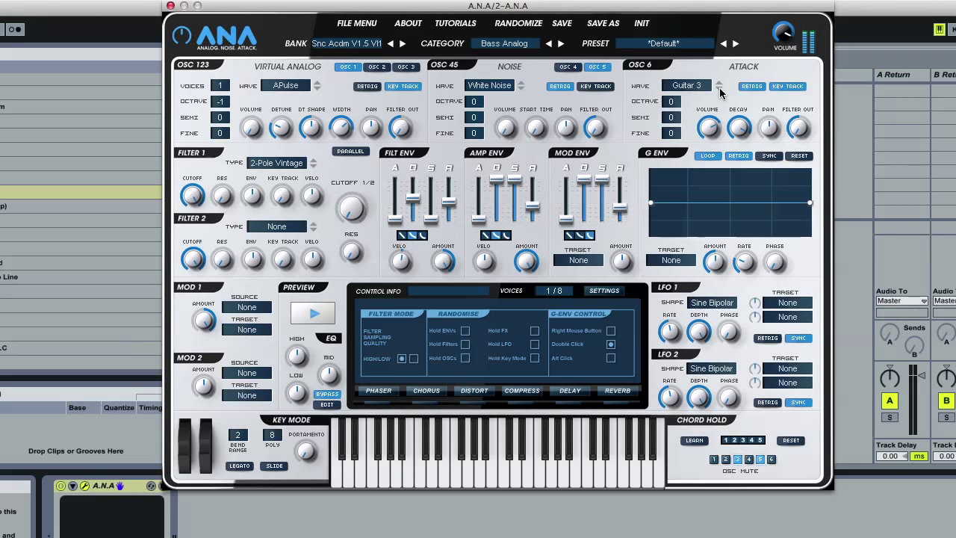
pyautogui.click(719, 89)
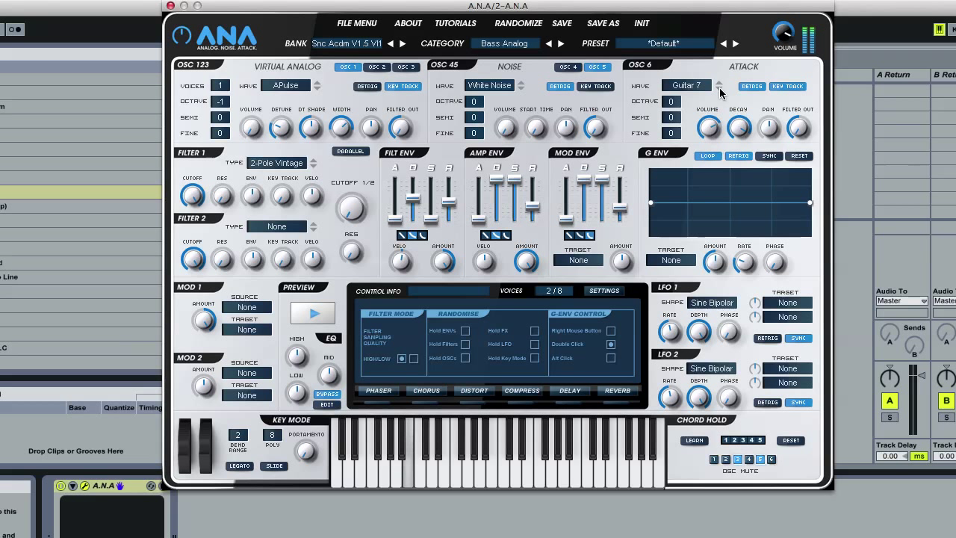
# - Try the Hi Hat attack wave, then step on to Kick Click
pyautogui.click(702, 90)
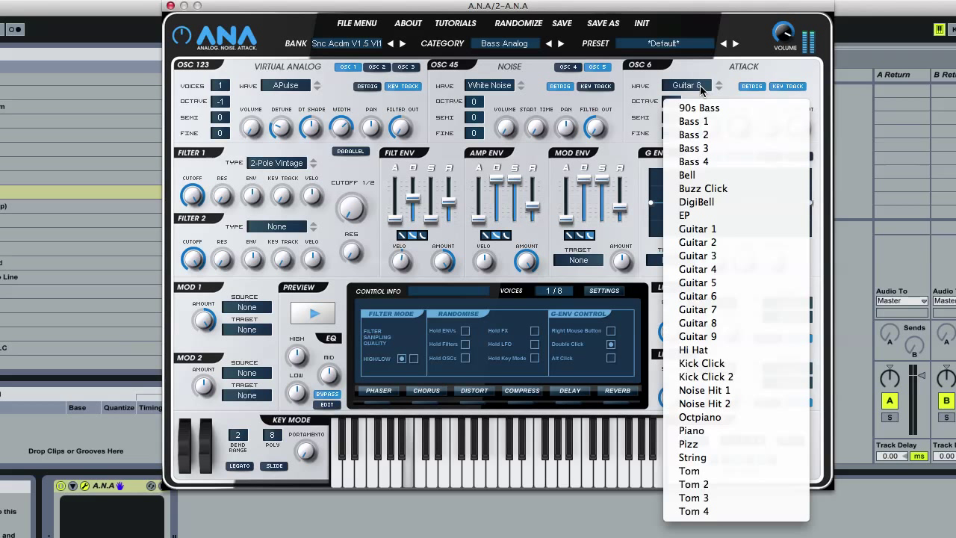
pyautogui.click(702, 349)
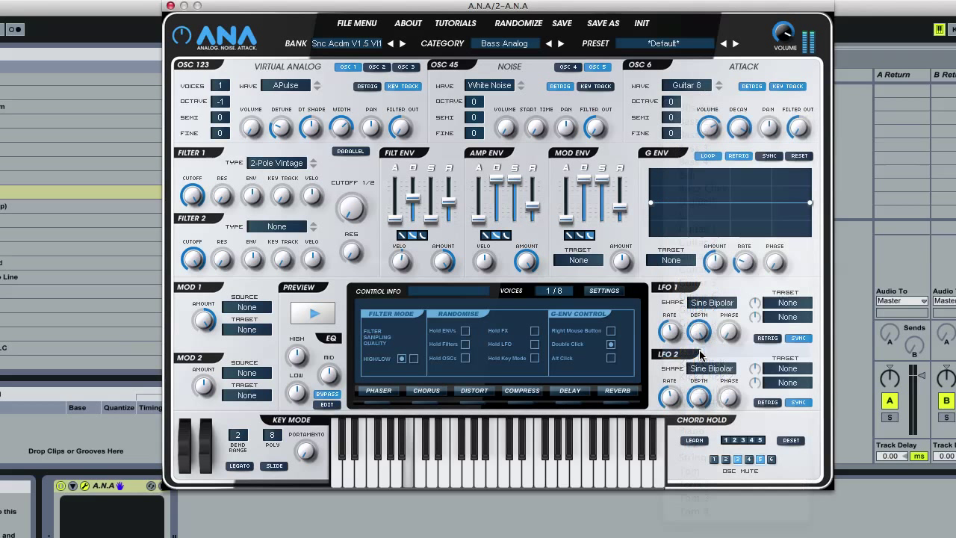
pyautogui.click(719, 89)
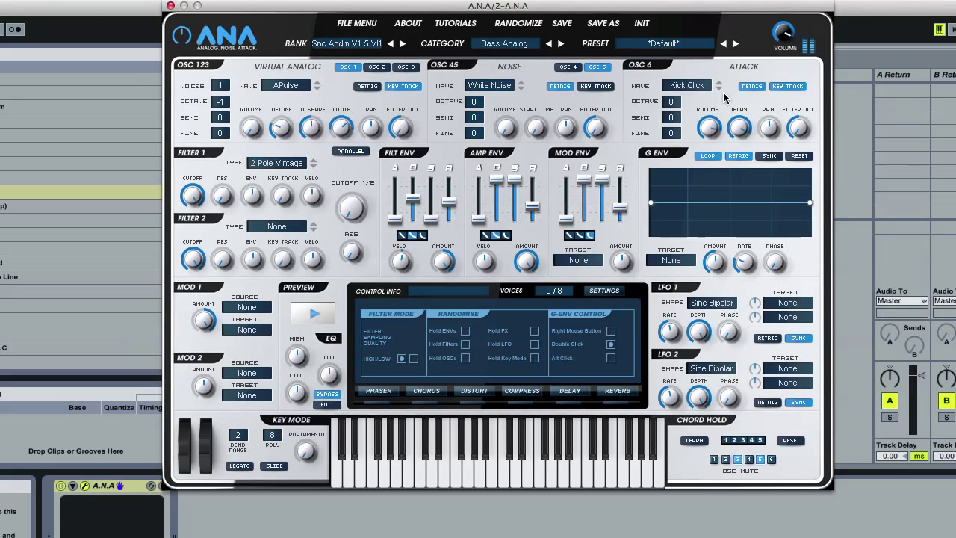
# - Switch to the Factory bank and Drums category and load the Kick Deep House 1 preset
pyautogui.click(357, 47)
pyautogui.click(356, 66)
pyautogui.click(512, 46)
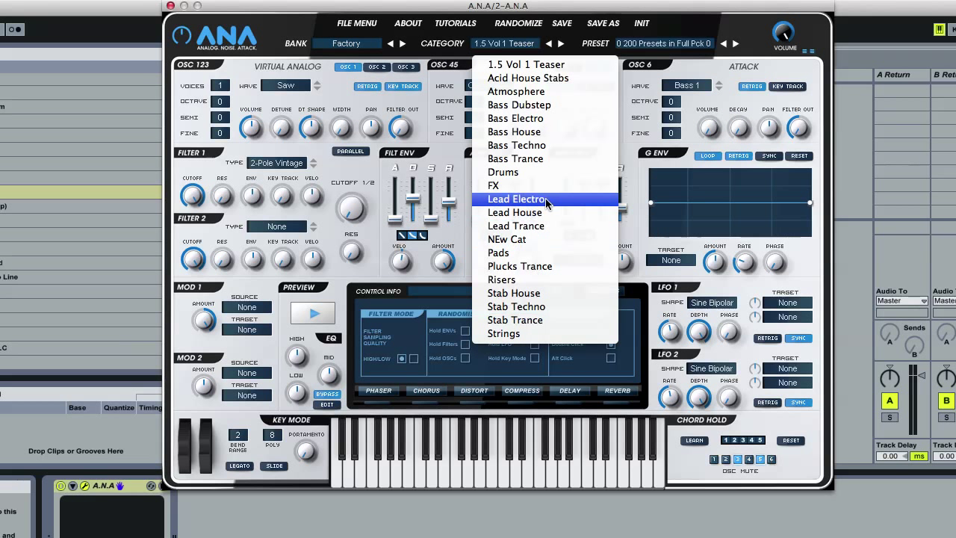
pyautogui.click(522, 172)
pyautogui.click(675, 42)
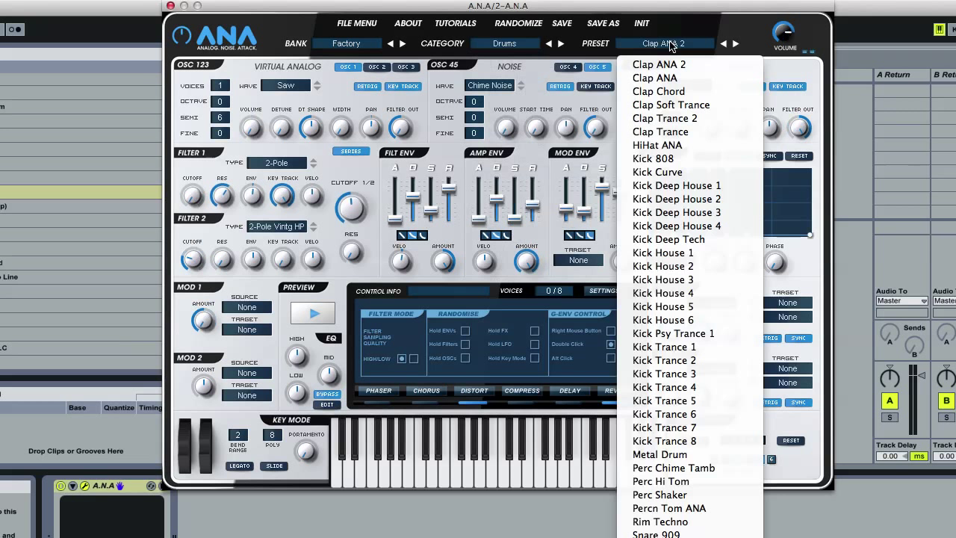
pyautogui.click(674, 186)
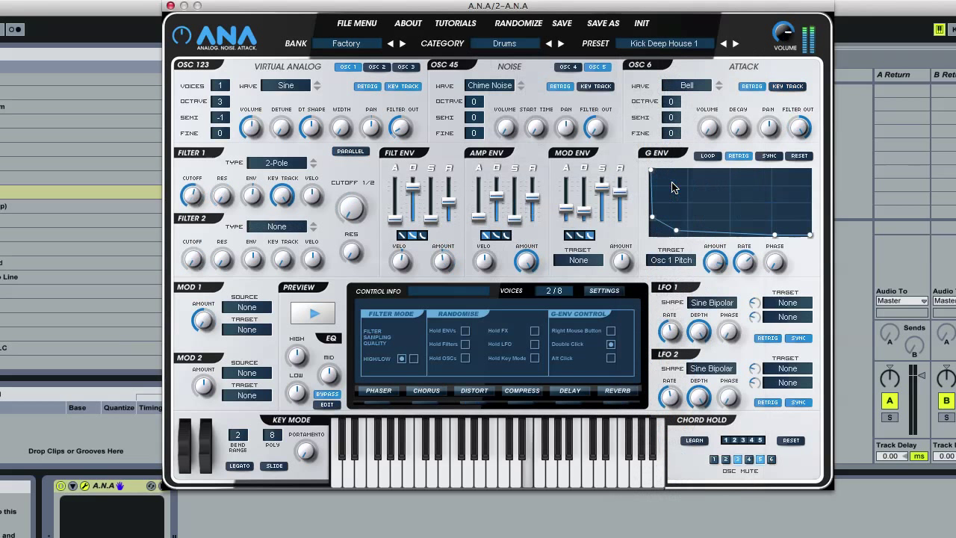
pyautogui.click(672, 43)
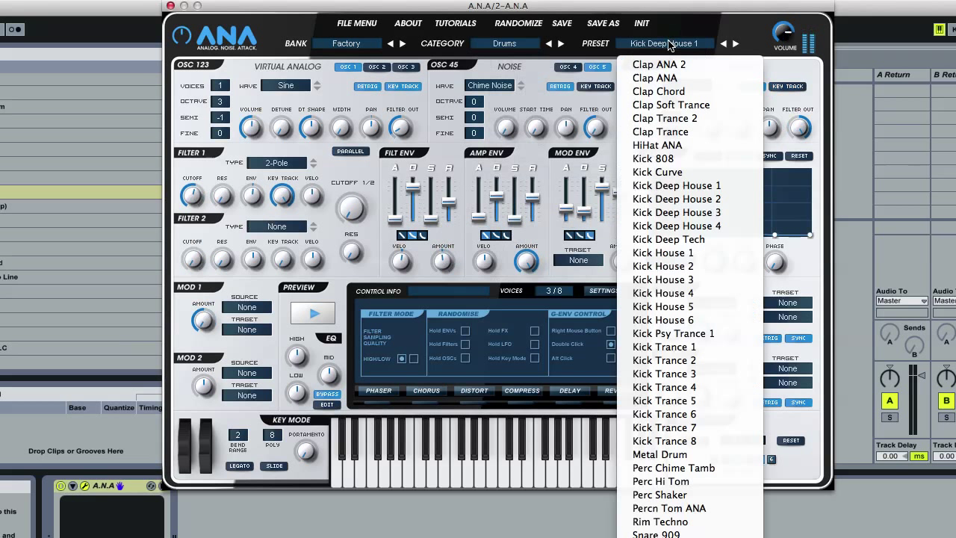
pyautogui.click(674, 188)
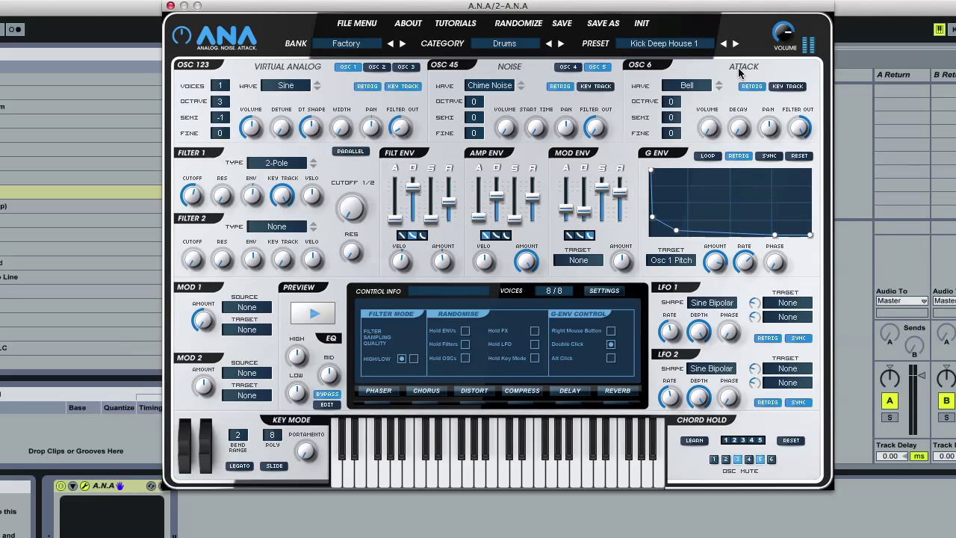
# - Layer the Kick Click attack wave at 12% volume and adjust the amp envelope release
pyautogui.click(698, 89)
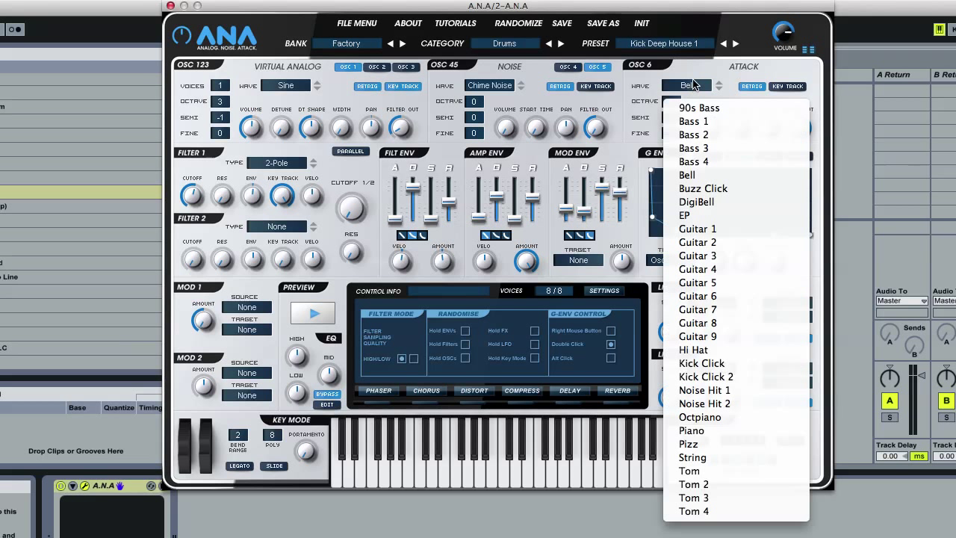
pyautogui.click(718, 364)
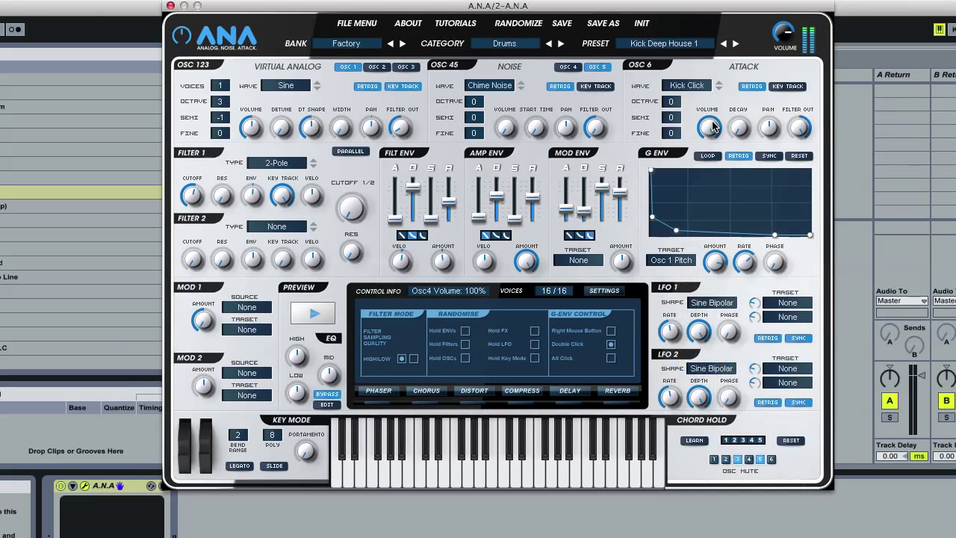
pyautogui.moveTo(712, 127); pyautogui.dragTo(745, 52)
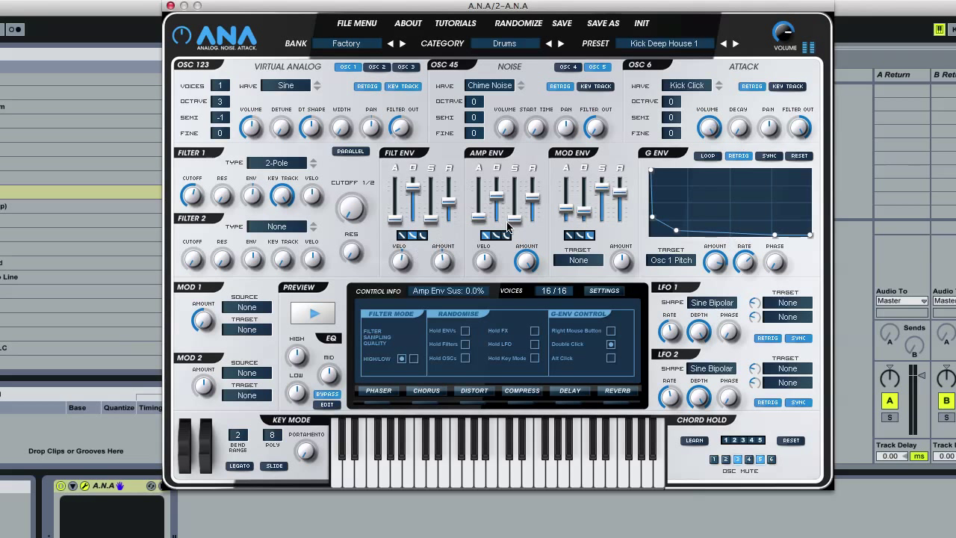
pyautogui.moveTo(533, 198); pyautogui.dragTo(533, 212)
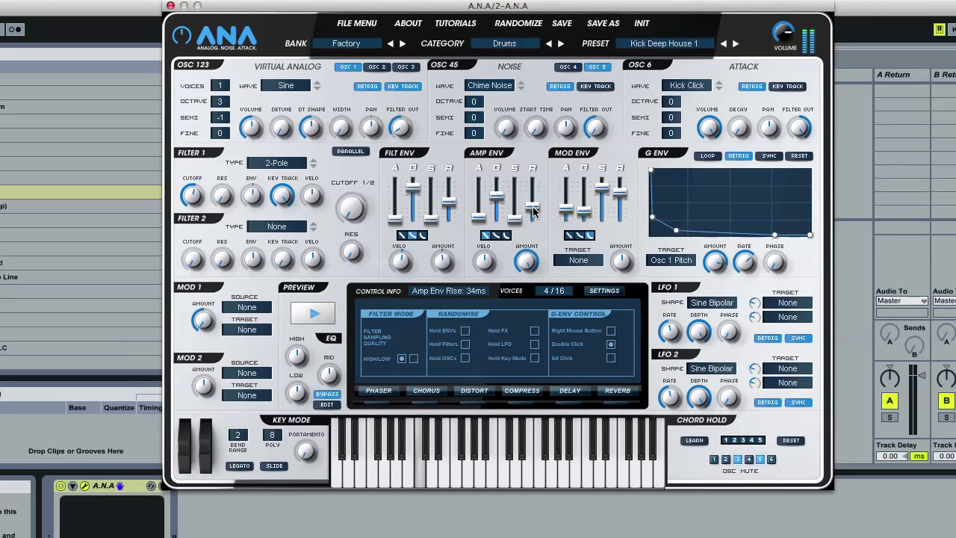
pyautogui.moveTo(709, 128); pyautogui.dragTo(709, 137)
# - Switch the attack wave to Kick Click 2 and adjust its level and decay
pyautogui.click(720, 86)
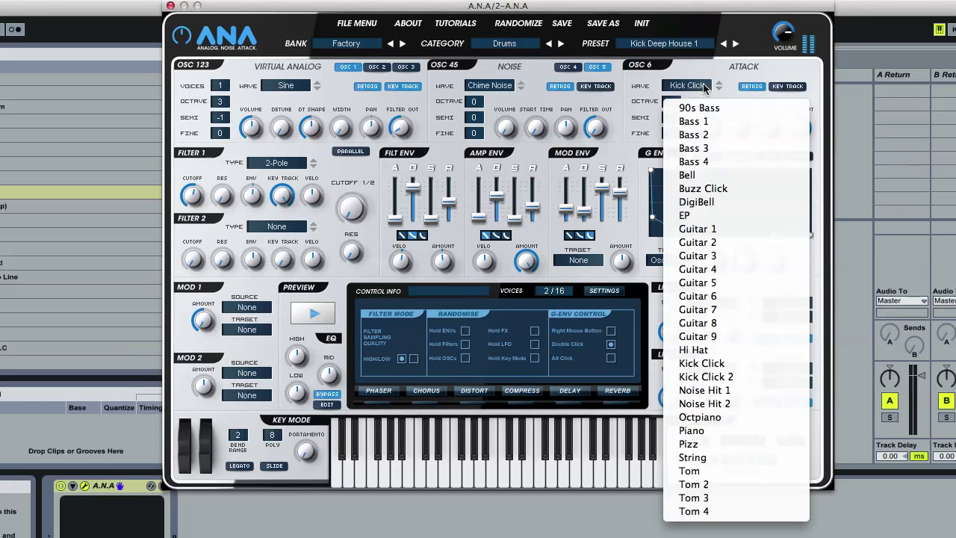
pyautogui.click(710, 377)
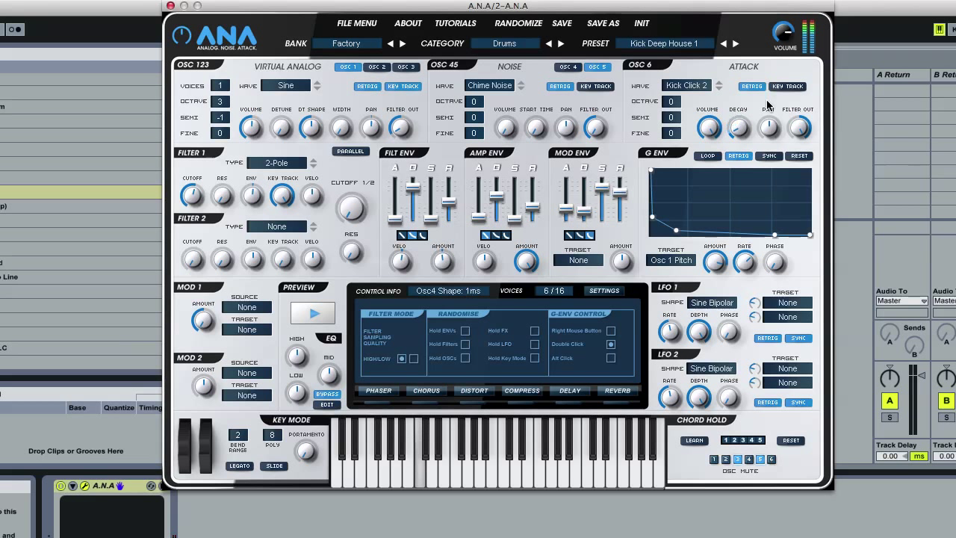
pyautogui.moveTo(738, 127); pyautogui.dragTo(715, 120)
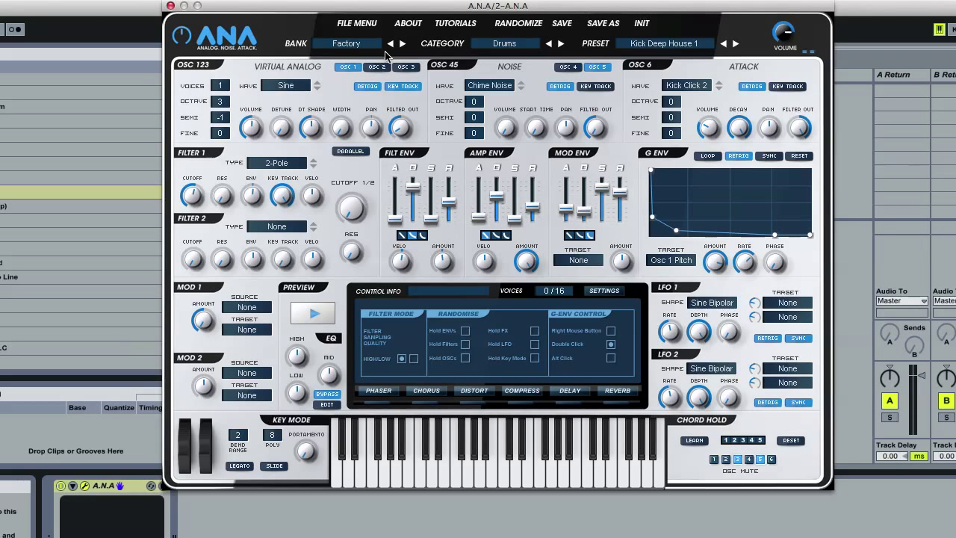
# - Reset the patch to Default, keeping Bass 1 as the attack wave
pyautogui.click(641, 23)
pyautogui.click(694, 88)
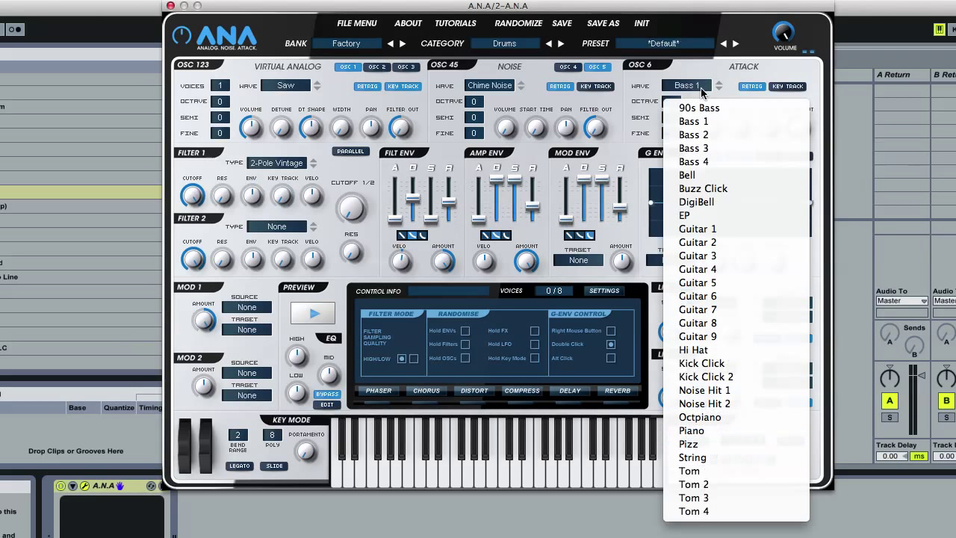
pyautogui.click(701, 89)
pyautogui.click(696, 87)
pyautogui.click(695, 84)
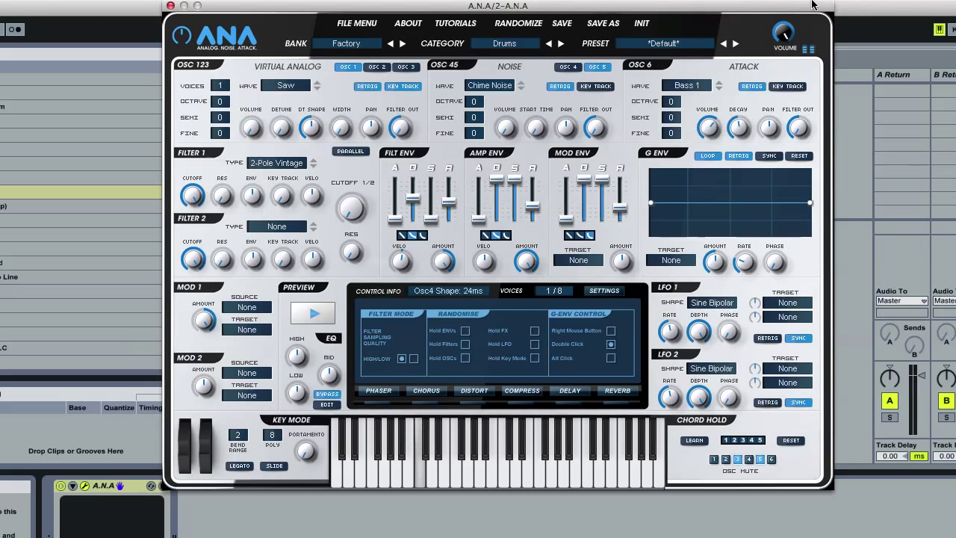
# - Try Noise Hit 2, then step the attack wave through Tom and Tom 2 to Tom 4
pyautogui.click(714, 85)
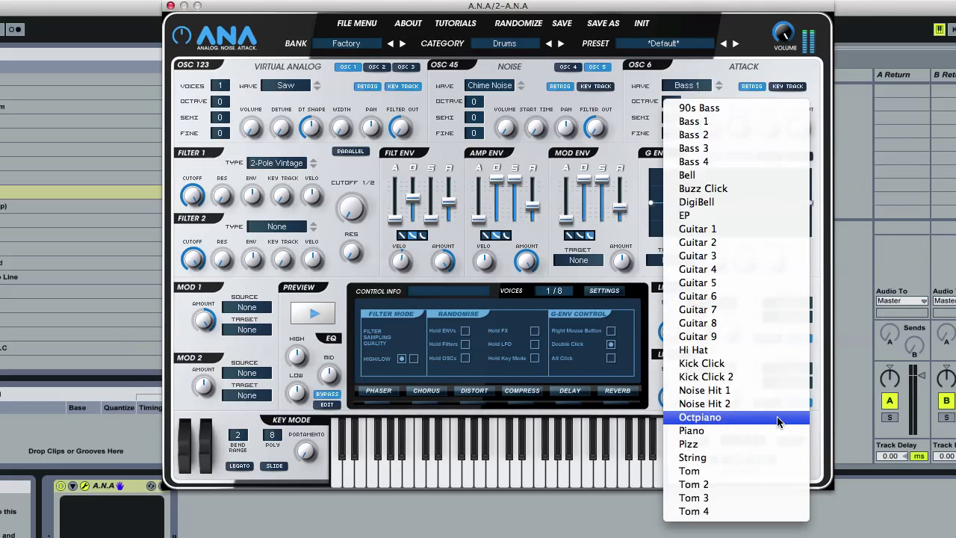
pyautogui.click(777, 403)
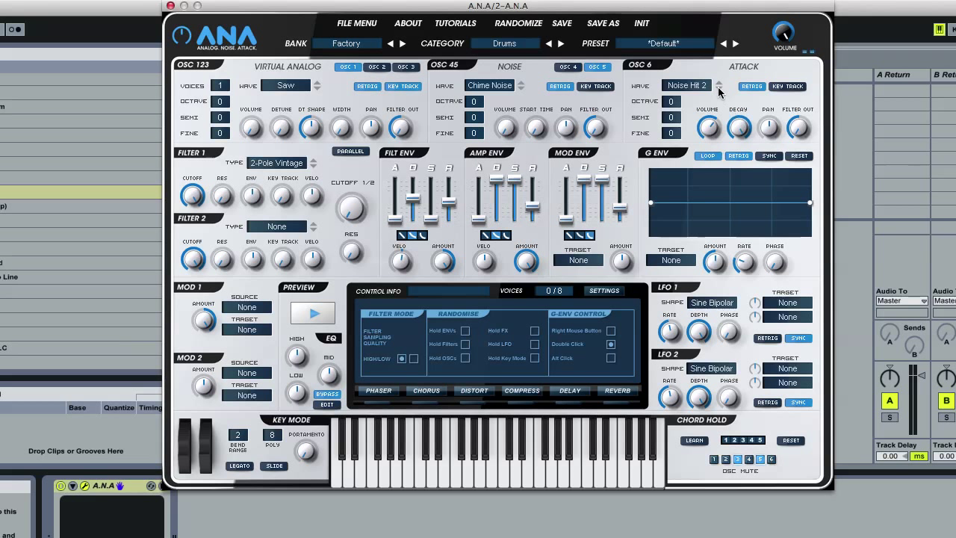
pyautogui.click(719, 90)
pyautogui.click(719, 90)
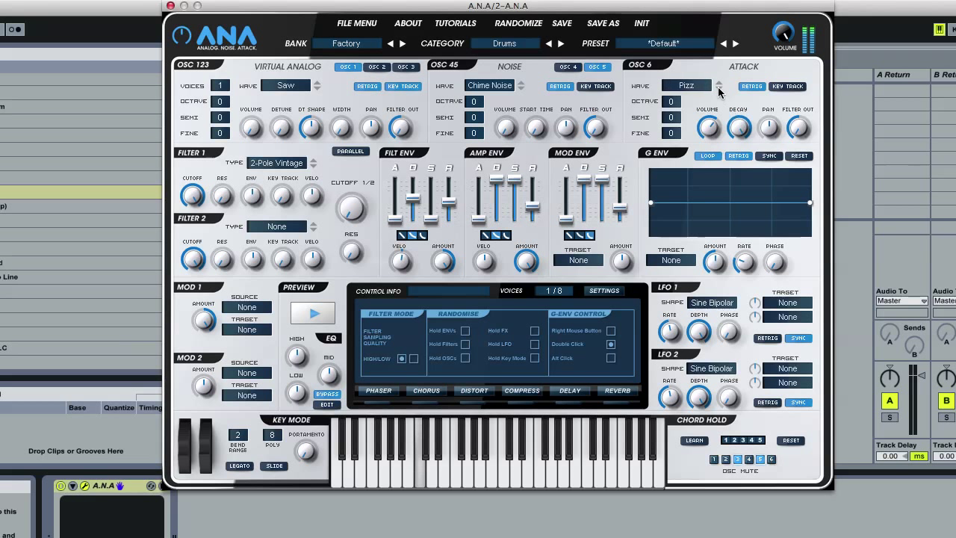
pyautogui.click(720, 90)
pyautogui.click(719, 90)
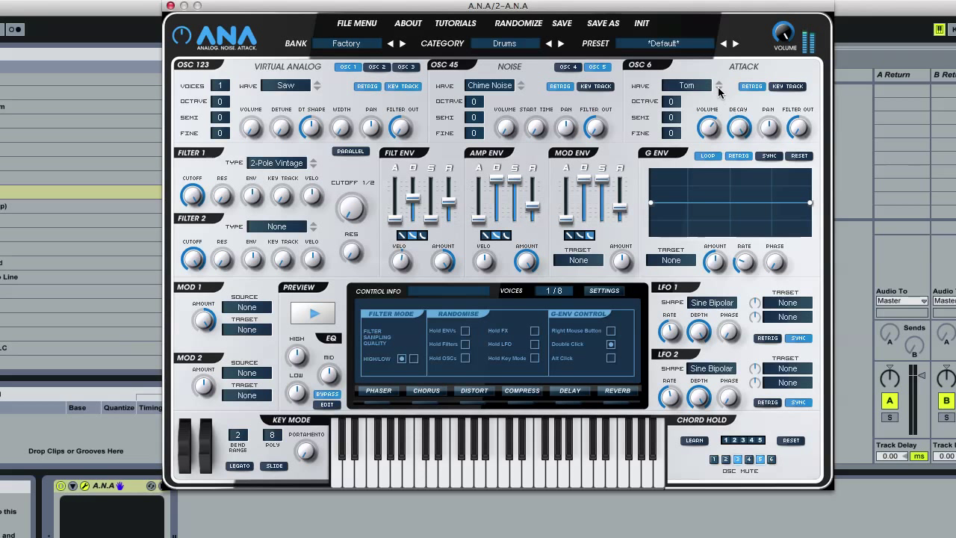
pyautogui.click(719, 90)
pyautogui.click(719, 90)
pyautogui.click(719, 90)
pyautogui.click(719, 90)
# - From Sonic Academy V1.5 Vol1's Bass Progressive, load 1.5 Solid Kick Bass, then 1.5 Solid Pulse Tom
pyautogui.click(336, 45)
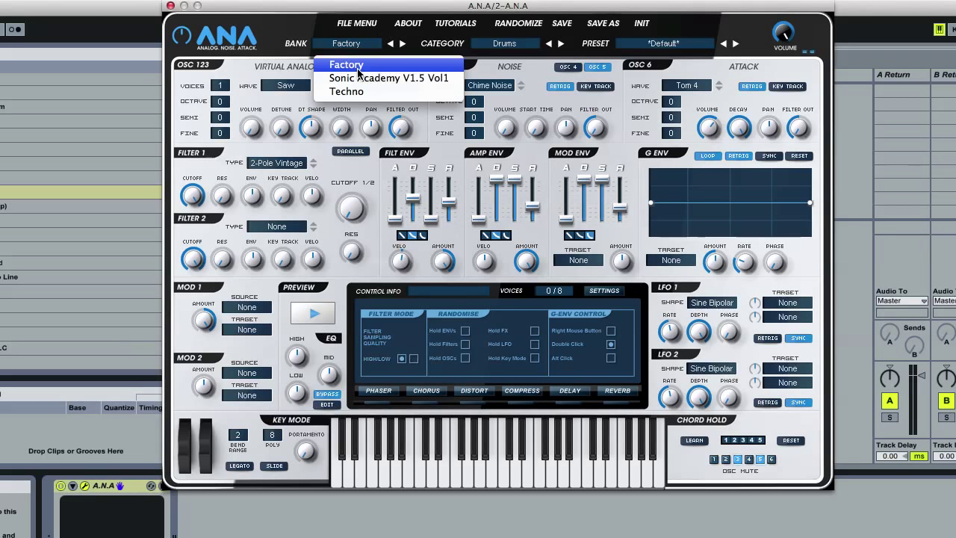
pyautogui.click(357, 79)
pyautogui.click(505, 43)
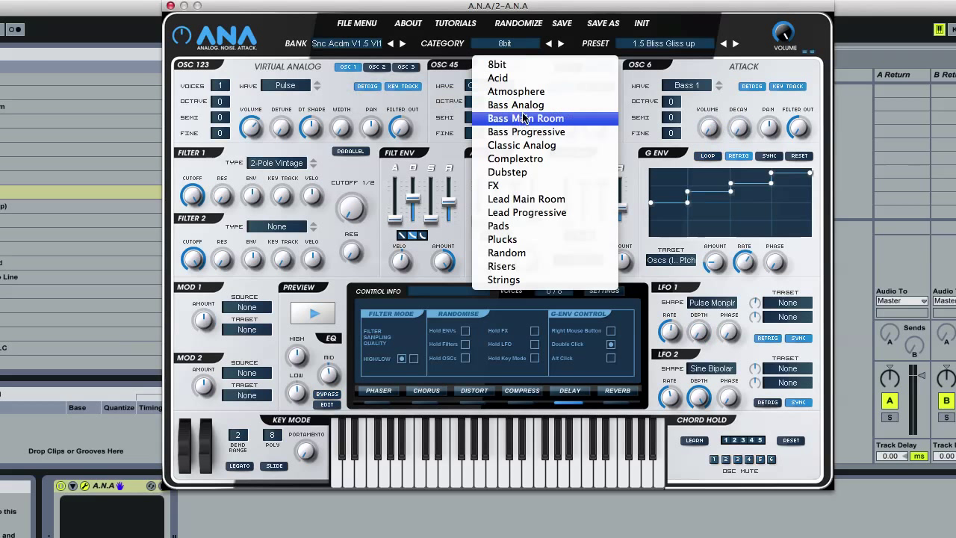
pyautogui.click(521, 131)
pyautogui.click(650, 46)
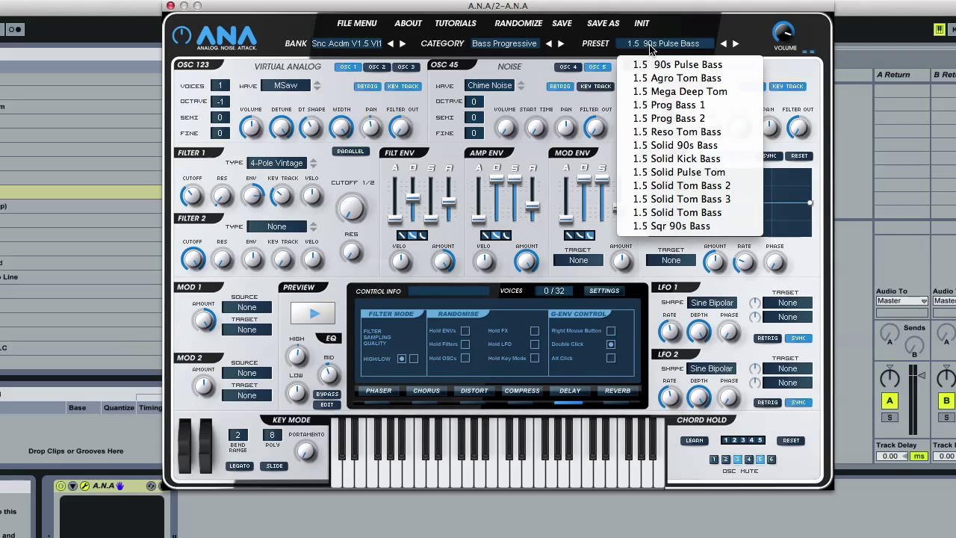
pyautogui.click(677, 158)
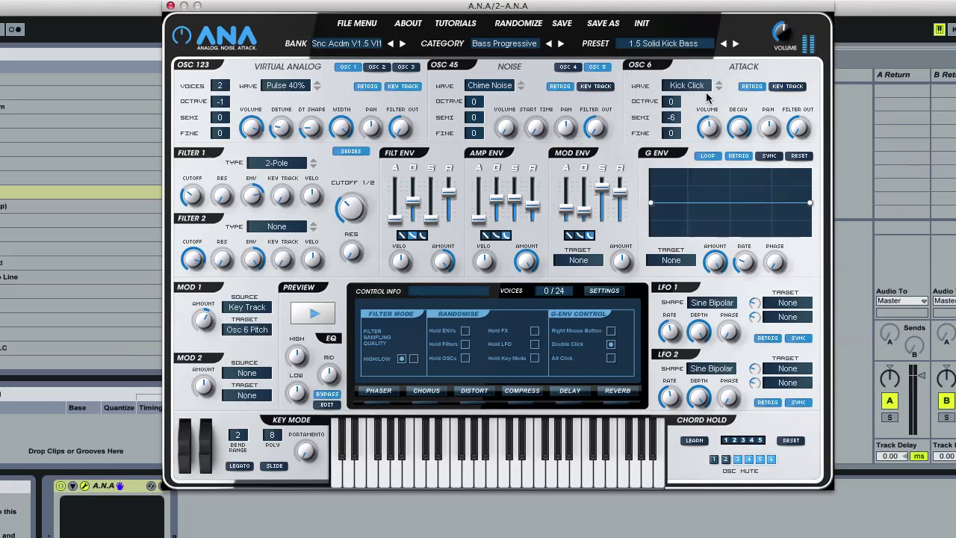
pyautogui.click(673, 47)
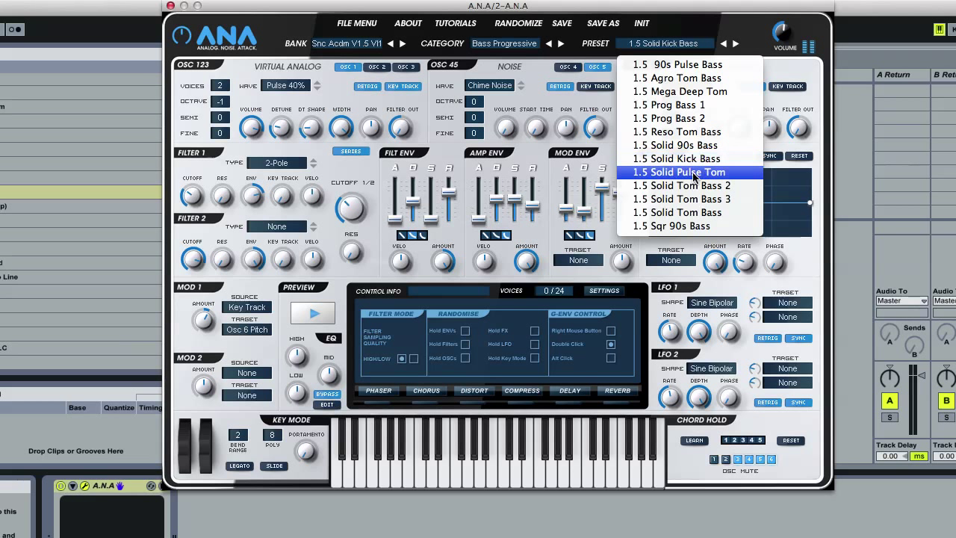
pyautogui.click(693, 174)
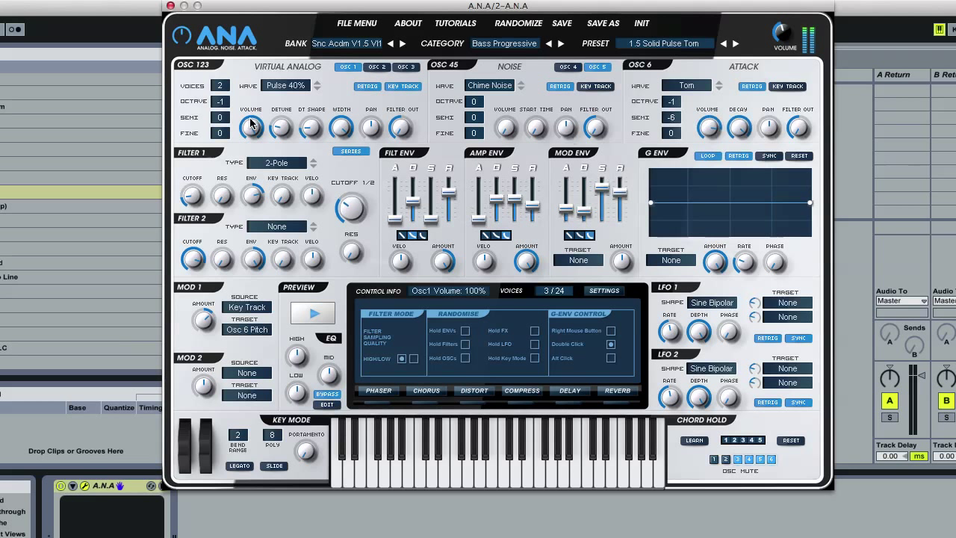
# - Inspect oscillators 2, 3 and 1, and confirm the attack wave stays on Tom 2
pyautogui.click(378, 67)
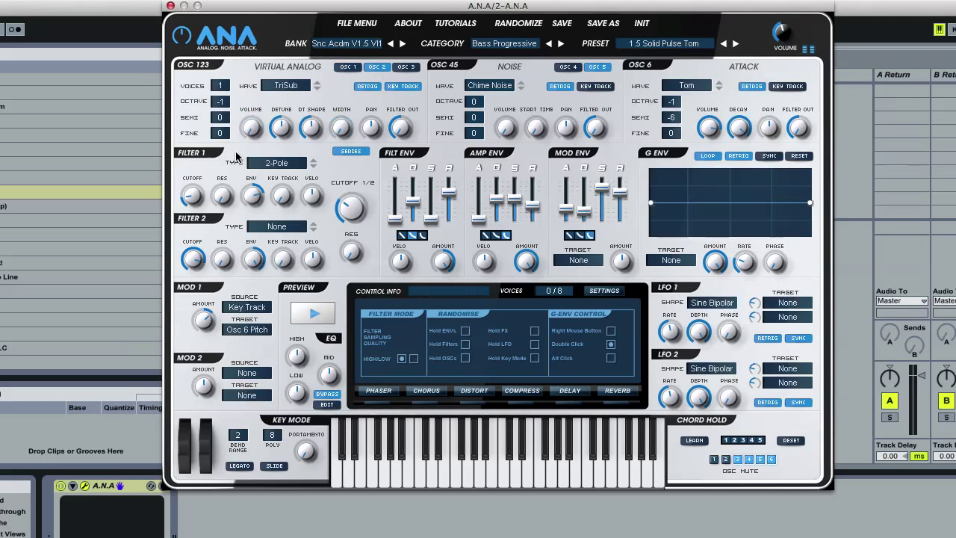
pyautogui.click(406, 68)
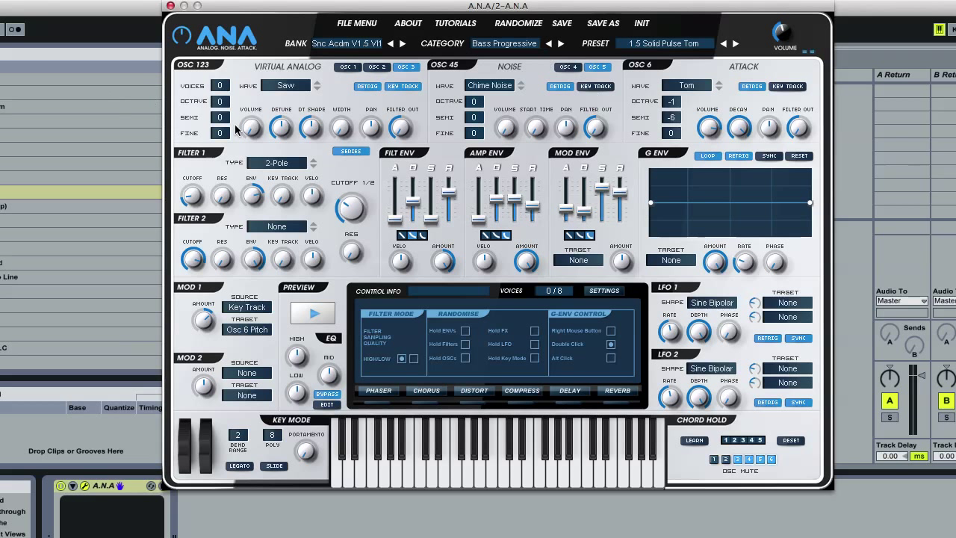
pyautogui.click(348, 66)
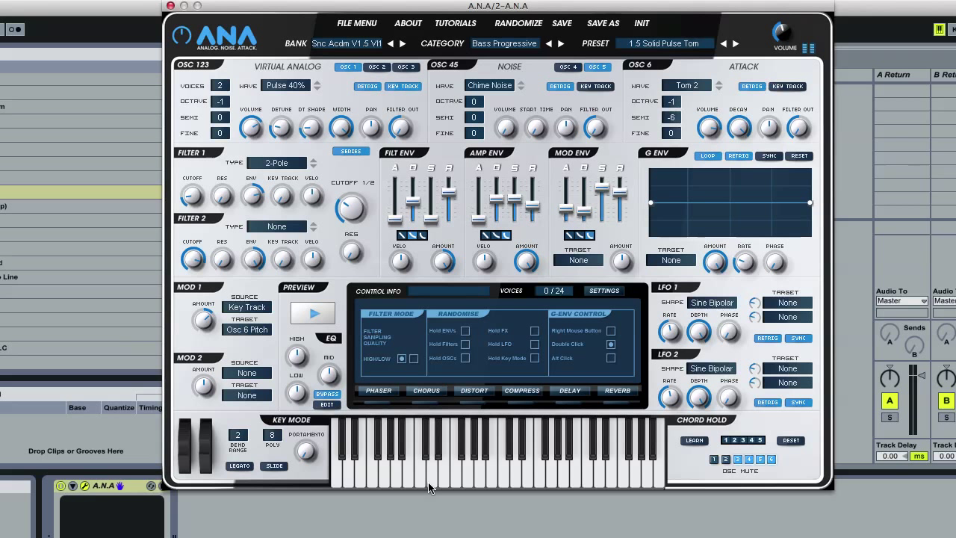
pyautogui.click(677, 86)
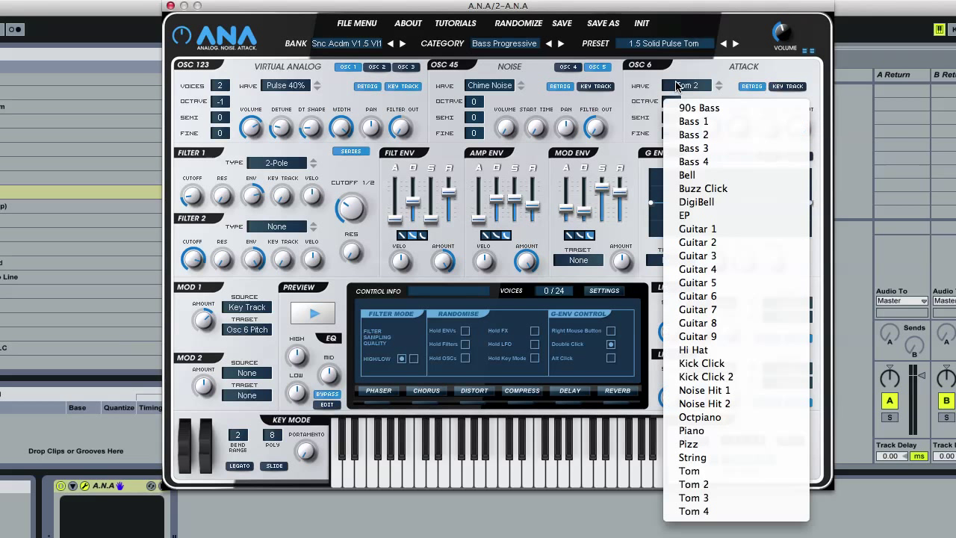
pyautogui.click(690, 88)
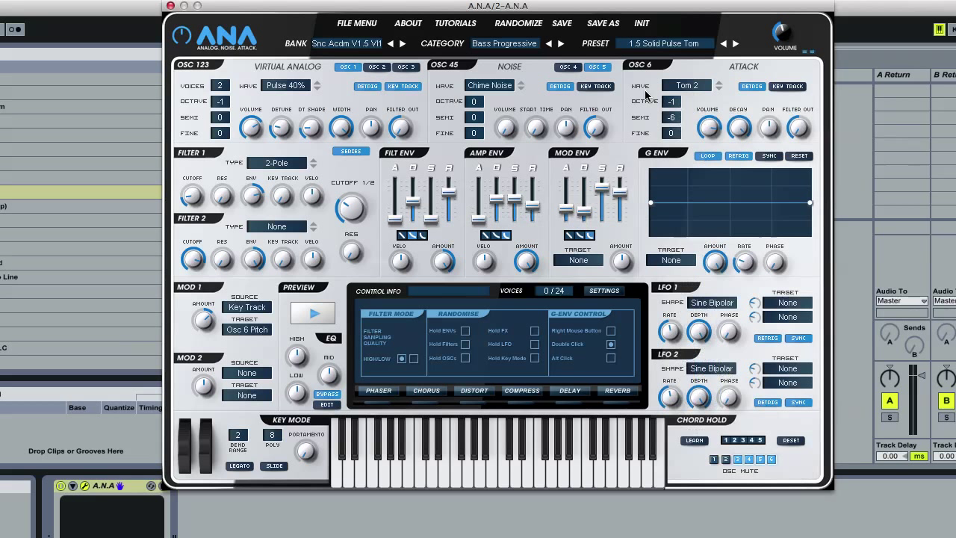
# - Reset the patch to Default and raise oscillator 1's saw to 8 voices
pyautogui.click(644, 29)
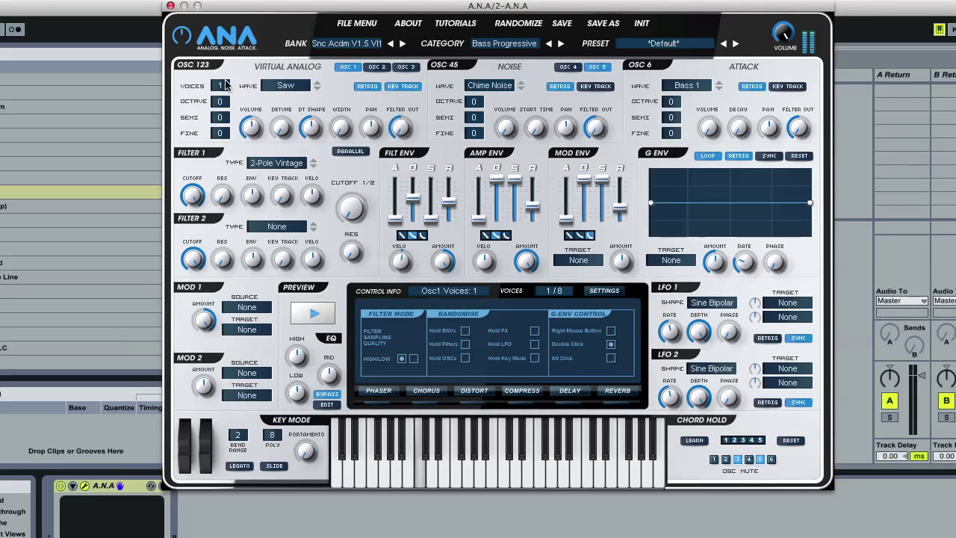
pyautogui.moveTo(228, 87); pyautogui.dragTo(234, 41)
pyautogui.moveTo(228, 82); pyautogui.dragTo(239, 41)
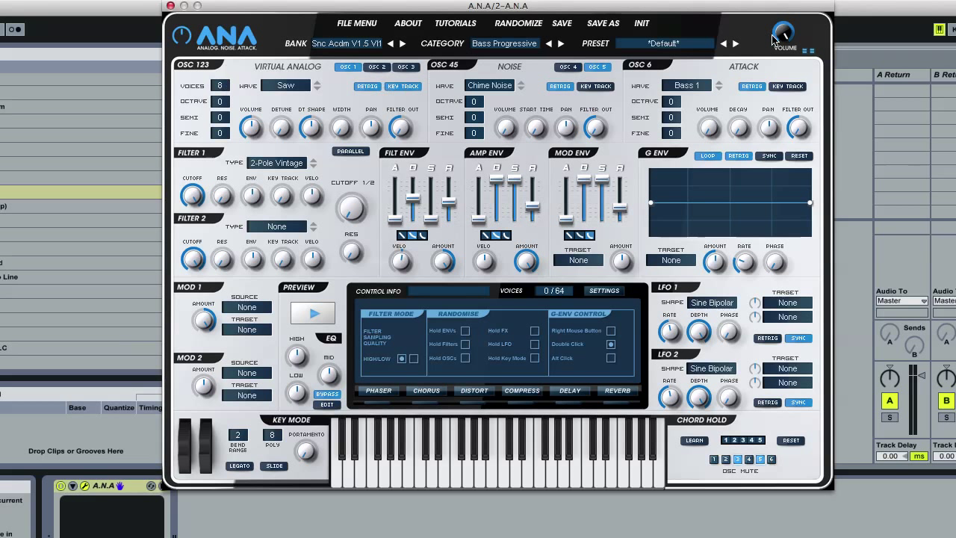
# - Adjust oscillator 1's width, compare voice counts, and nudge DT Shape to 52%
pyautogui.moveTo(782, 33)
pyautogui.moveTo(342, 125); pyautogui.dragTo(346, 96)
pyautogui.moveTo(220, 88); pyautogui.dragTo(237, 25)
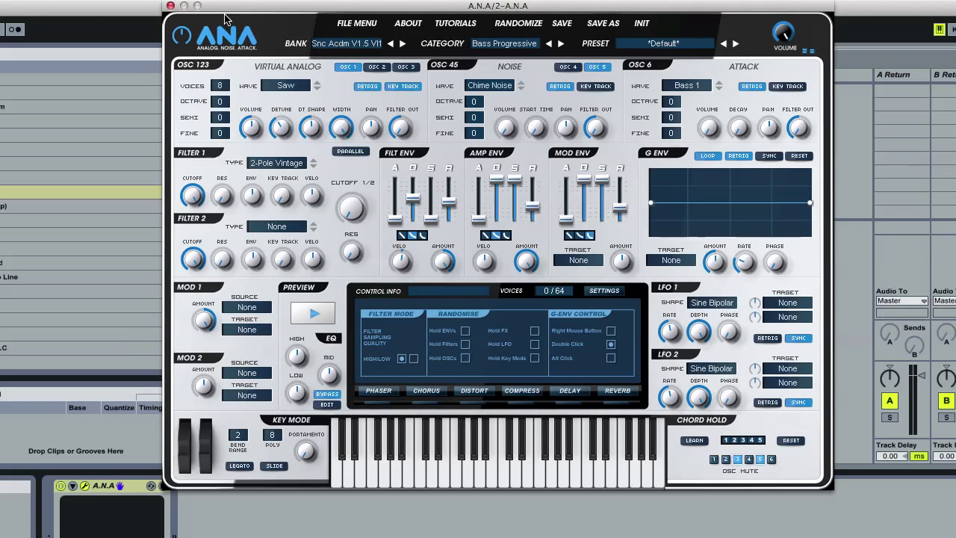
pyautogui.moveTo(288, 129)
pyautogui.moveTo(309, 131)
pyautogui.mouseDown()
pyautogui.moveTo(312, 191)
pyautogui.moveTo(311, 126)
pyautogui.mouseUp()
# - Turn oscillator 1's detune up, reset DT Shape to zero, and sweep it to maximum
pyautogui.moveTo(282, 128); pyautogui.dragTo(307, 60)
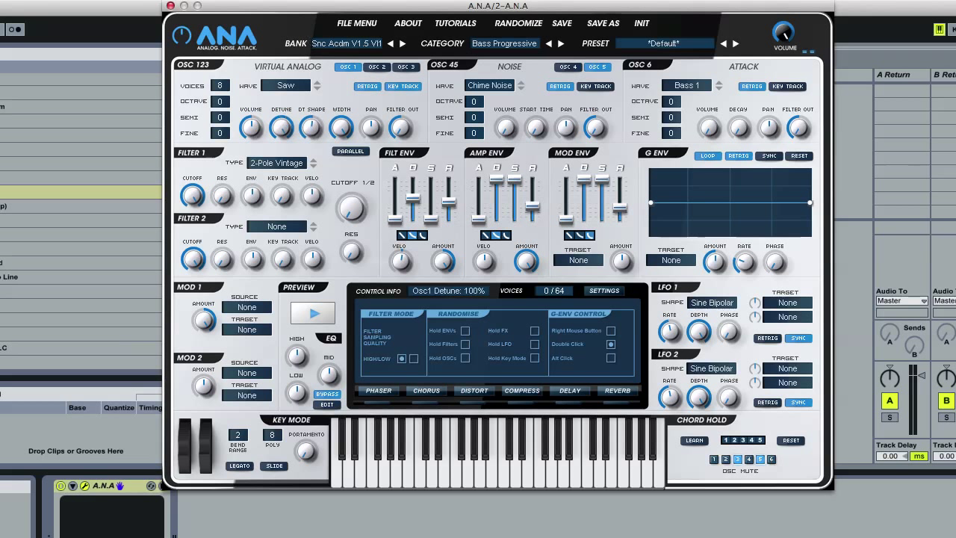
pyautogui.doubleClick(313, 127)
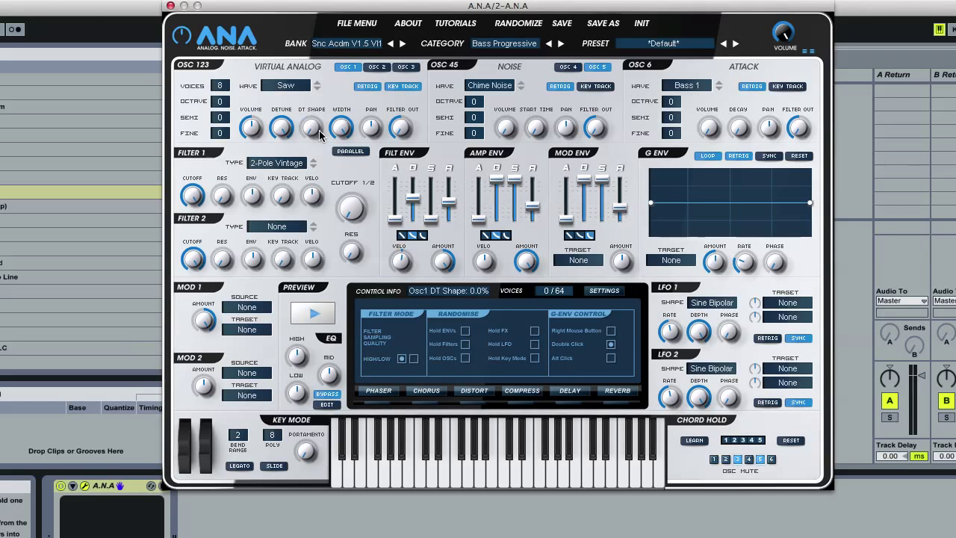
pyautogui.moveTo(315, 136); pyautogui.dragTo(306, 86)
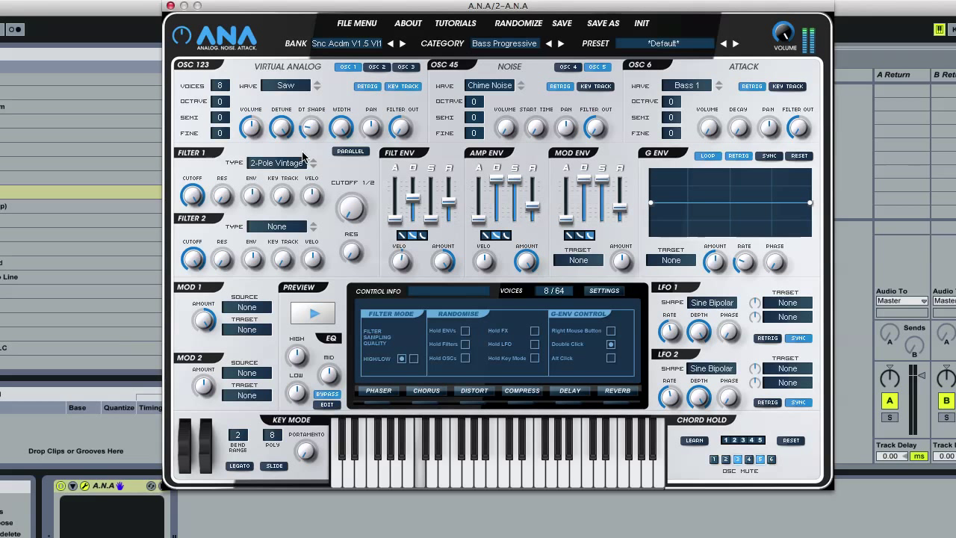
pyautogui.moveTo(310, 135)
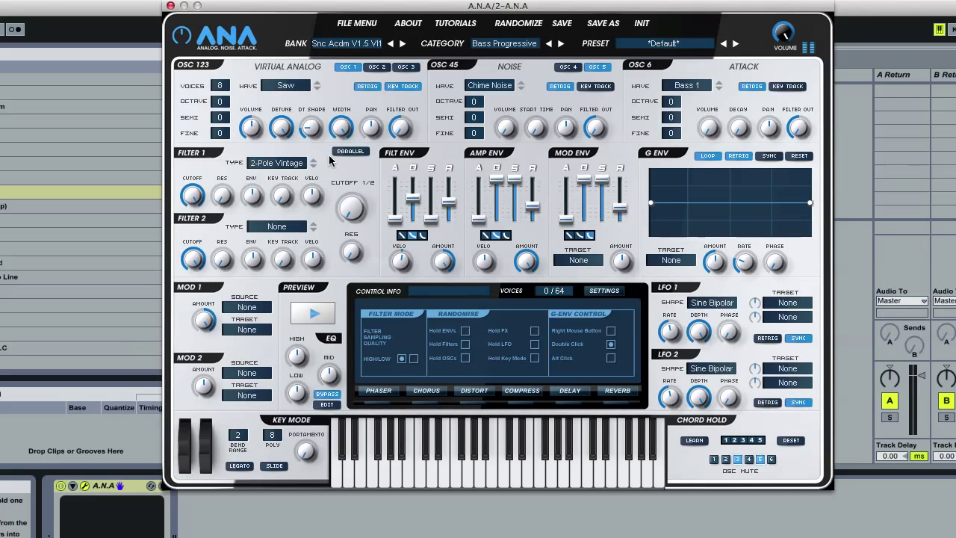
pyautogui.moveTo(317, 119); pyautogui.dragTo(336, 3)
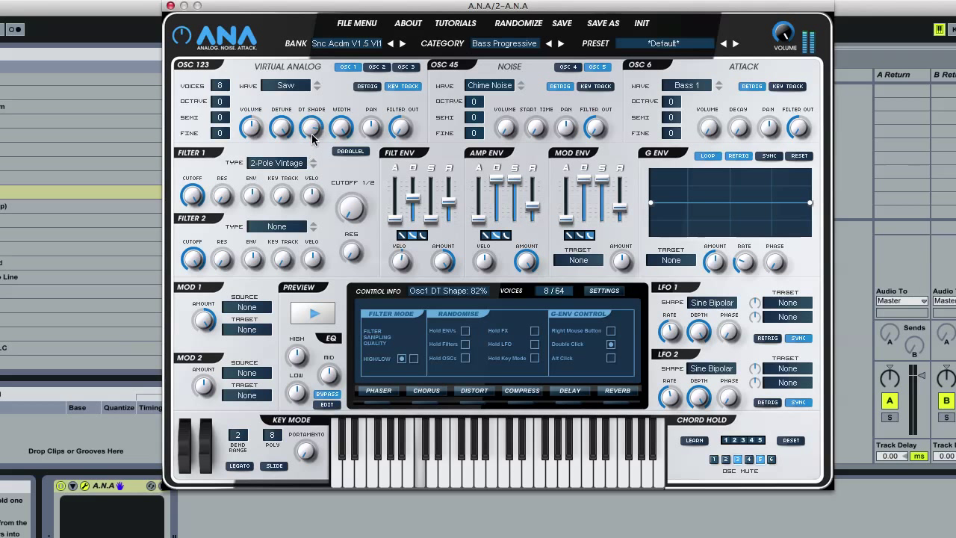
pyautogui.moveTo(314, 138)
pyautogui.mouseDown()
pyautogui.moveTo(328, 59)
pyautogui.moveTo(340, 224)
pyautogui.moveTo(327, 138)
pyautogui.moveTo(297, 130)
pyautogui.mouseUp()
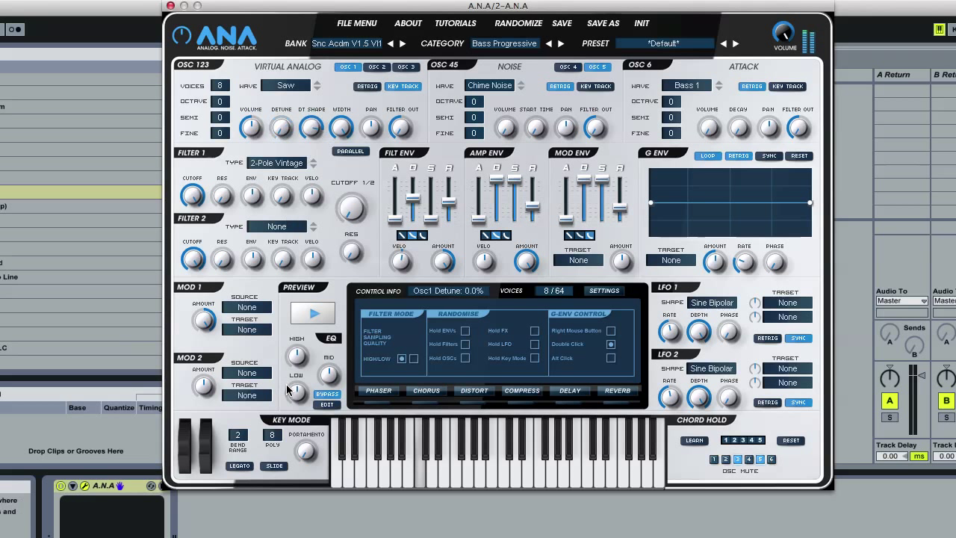
# - Raise detune to about 79% and sweep DT Shape, settling it at 93%
pyautogui.moveTo(326, 149); pyautogui.dragTo(367, 120)
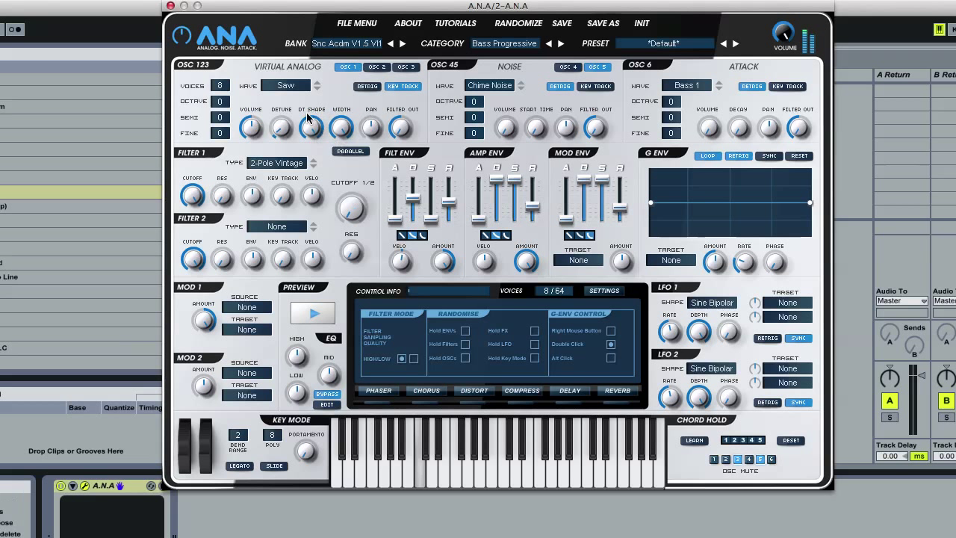
pyautogui.moveTo(284, 123); pyautogui.dragTo(296, 97)
pyautogui.moveTo(311, 128); pyautogui.dragTo(291, 299)
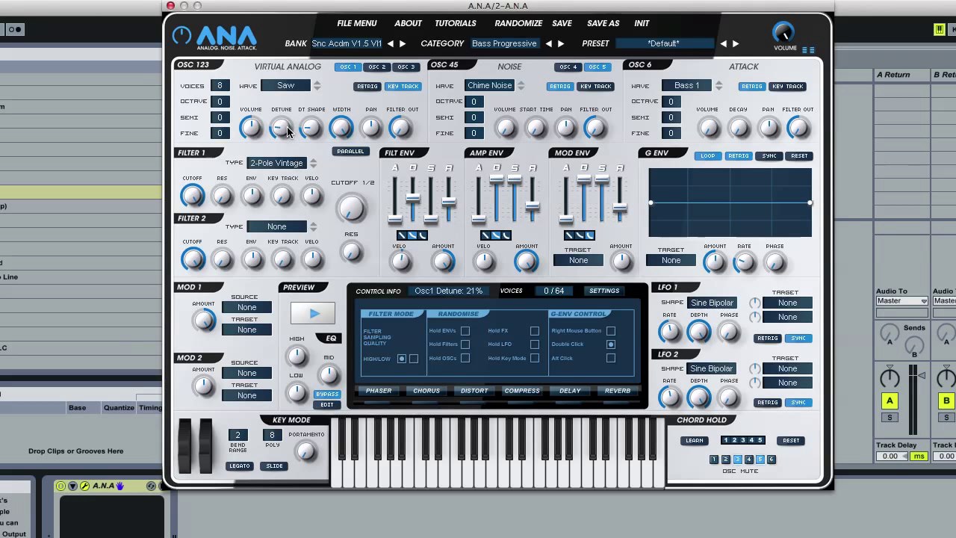
pyautogui.moveTo(310, 123); pyautogui.dragTo(330, 30)
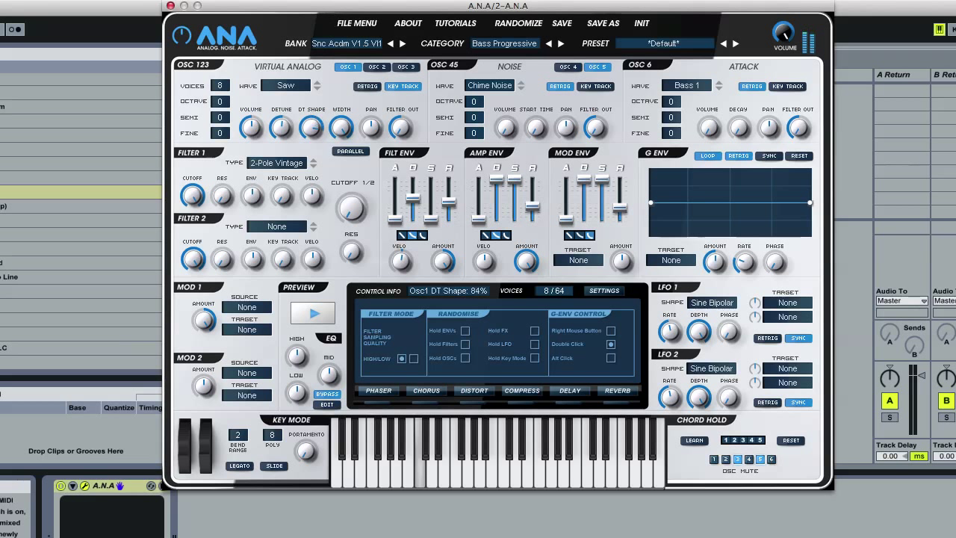
pyautogui.moveTo(326, 139); pyautogui.dragTo(323, 299)
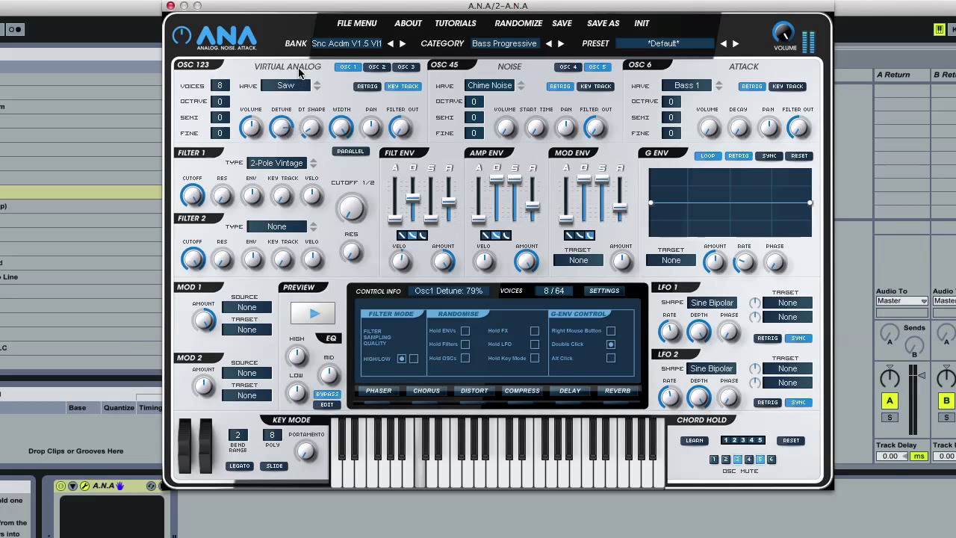